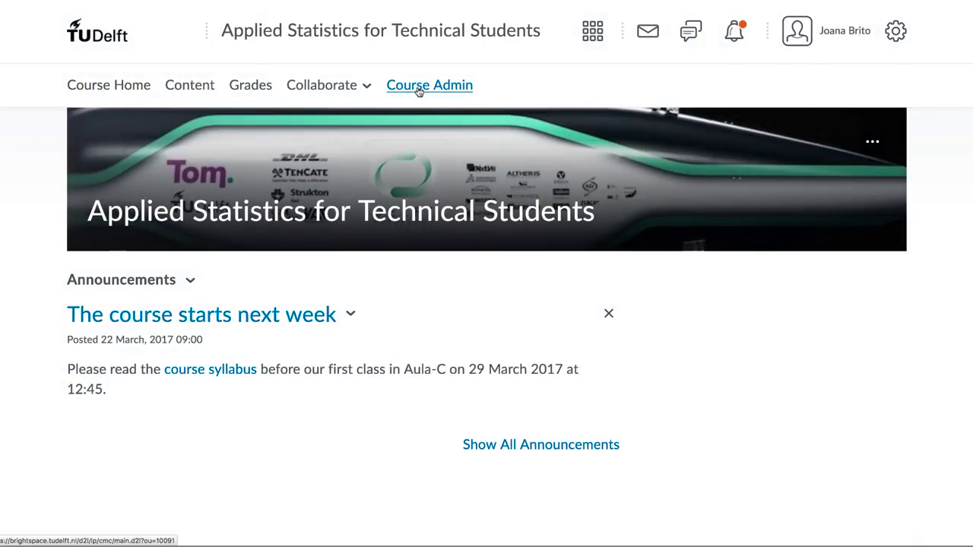
# Step: Open the course's Classlist and start an email to the entire class list
pyautogui.click(418, 90)
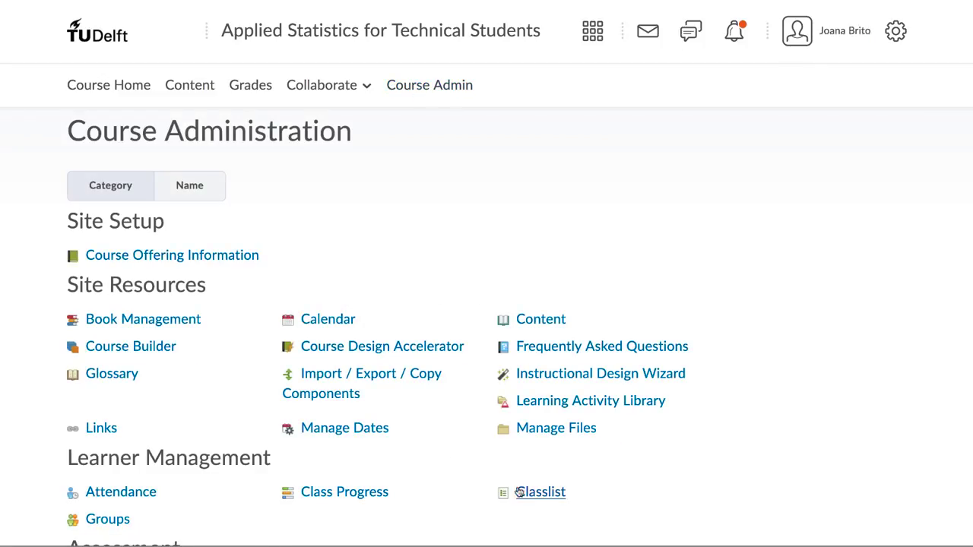
pyautogui.click(529, 492)
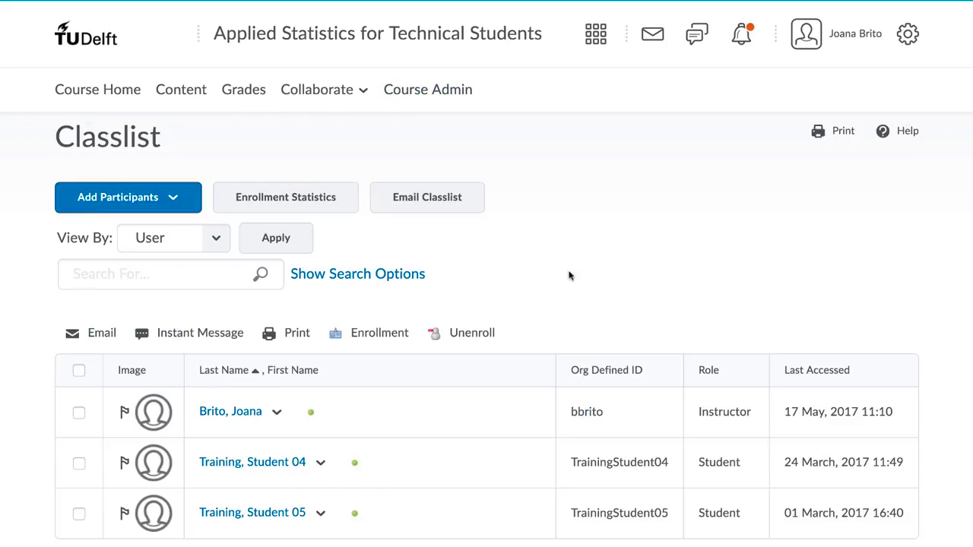
pyautogui.click(432, 200)
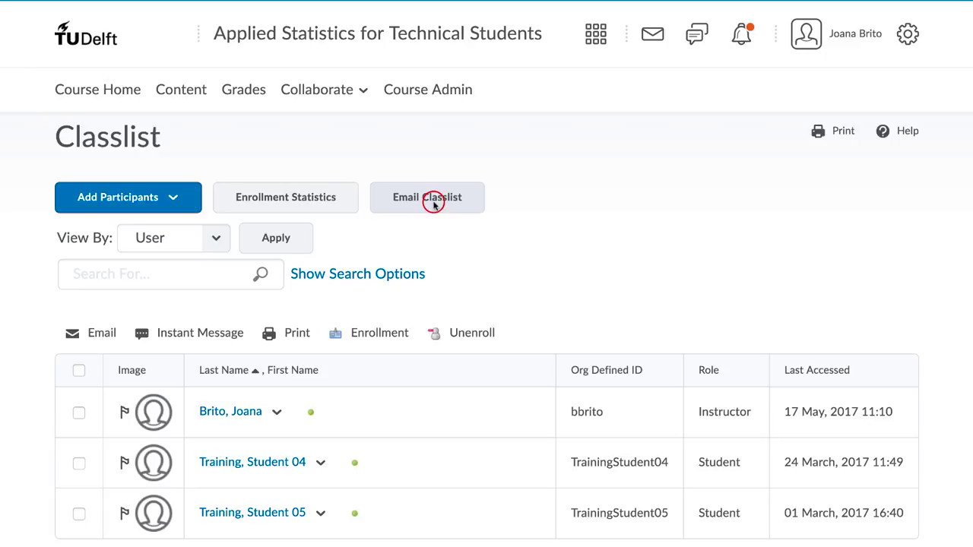
pyautogui.scroll(-2, 464, 378)
pyautogui.click(136, 531)
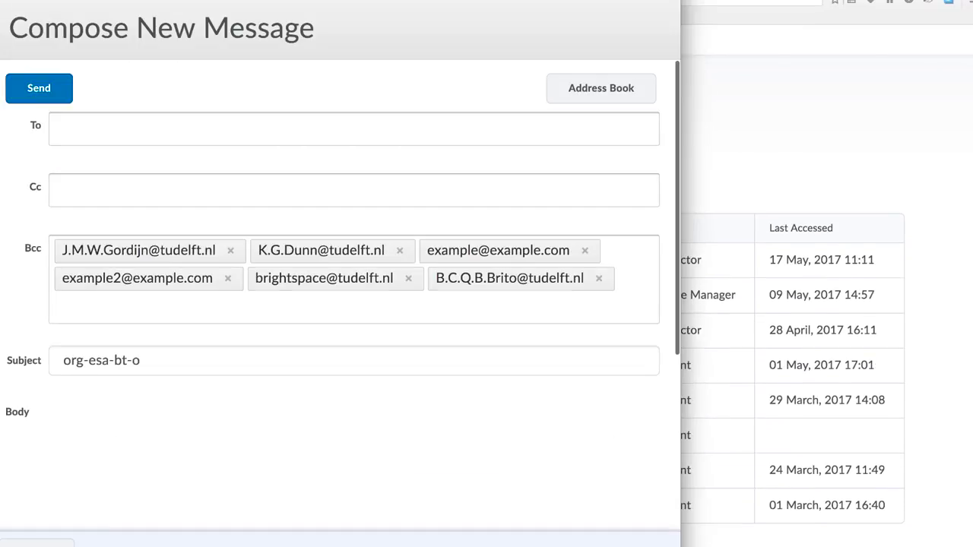
# Step: Set the message subject to "here is a new subject" and move on to the message body
pyautogui.click(155, 365)
pyautogui.hotkey('ctrl', 'a')
pyautogui.write('here is a new su')
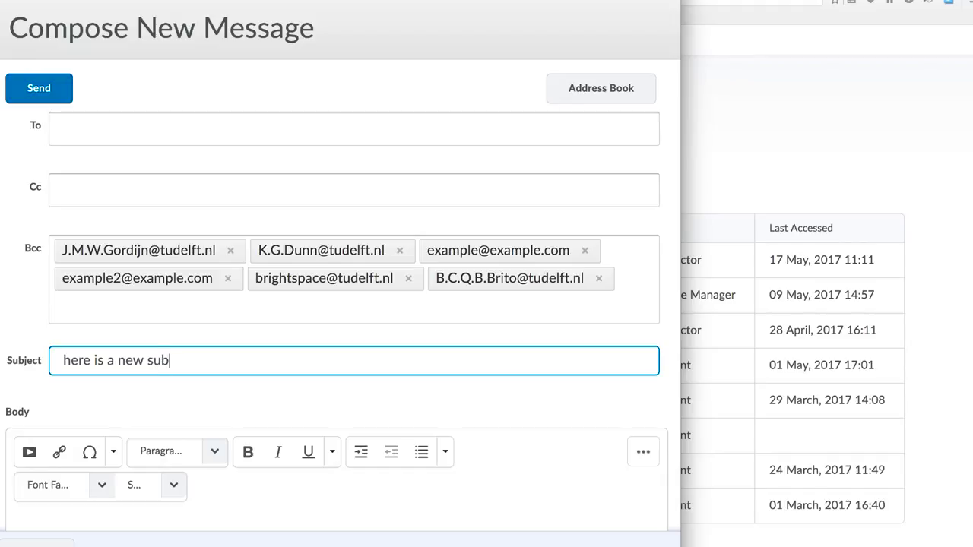
pyautogui.click(140, 397)
pyautogui.scroll(-2, 139, 396)
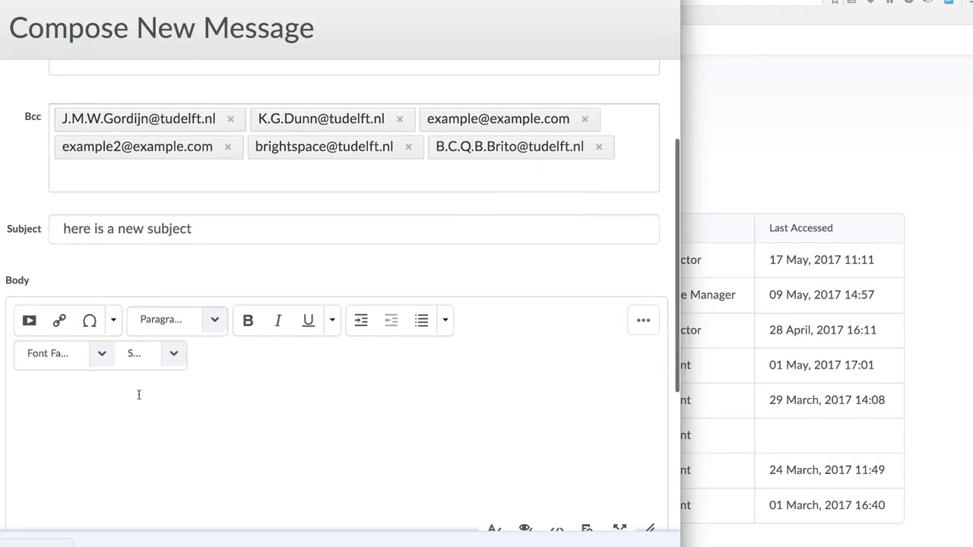
pyautogui.scroll(-1, 139, 395)
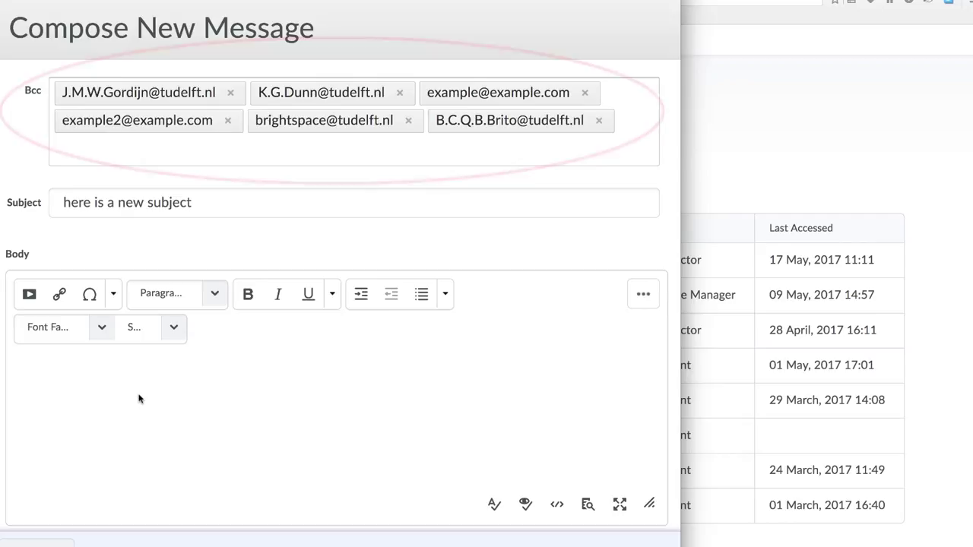
# Step: Look at the attachment upload file chooser and the Insert Quicklink options, closing both without adding anything
pyautogui.scroll(-3, 139, 398)
pyautogui.scroll(-3, 139, 398)
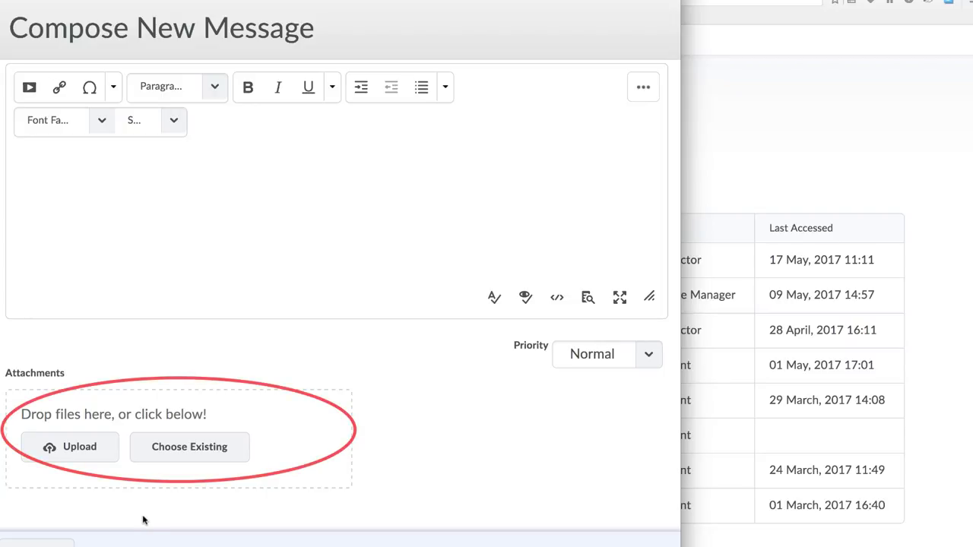
pyautogui.click(95, 458)
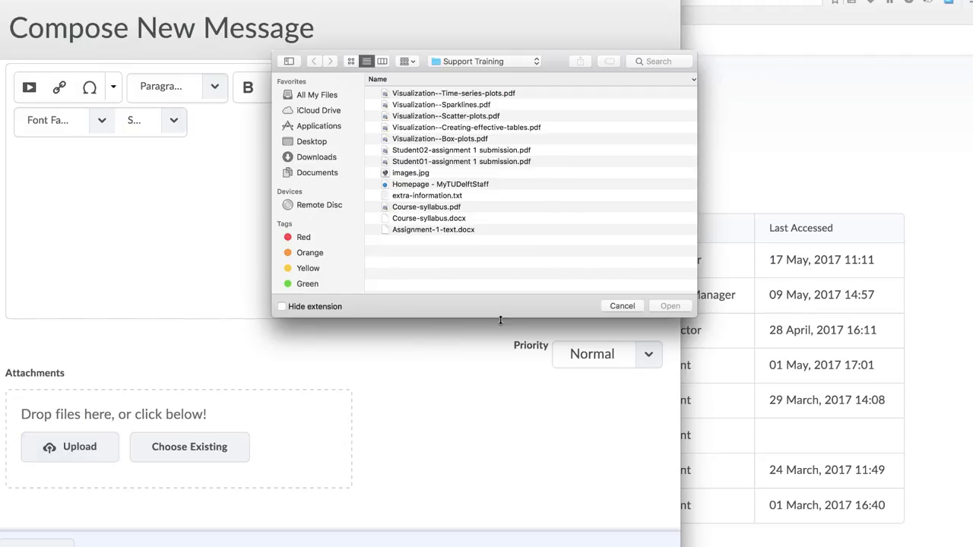
pyautogui.click(619, 306)
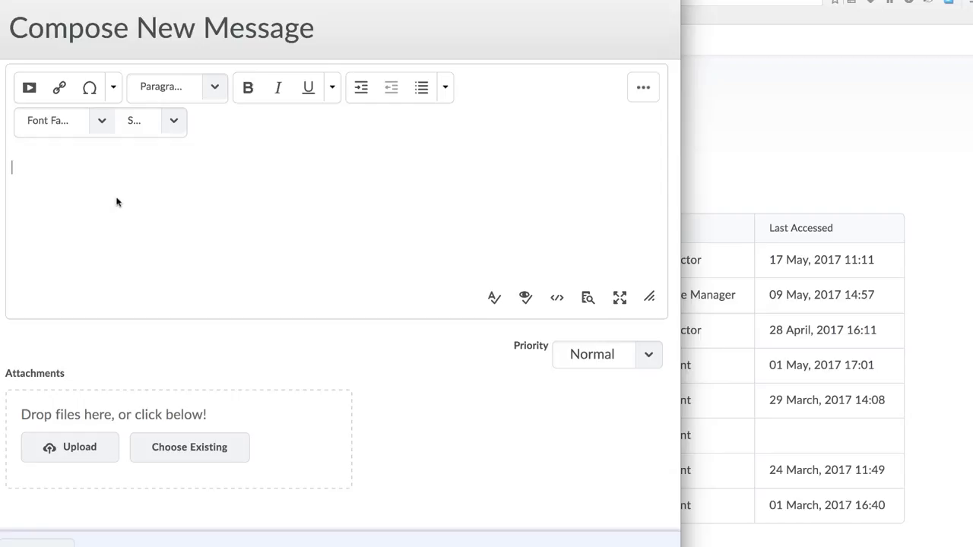
pyautogui.click(58, 89)
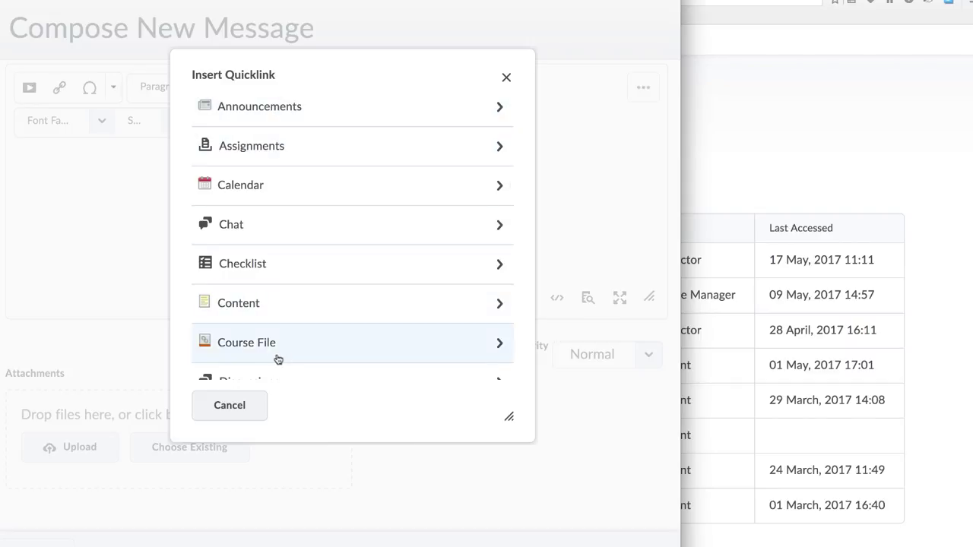
pyautogui.click(251, 411)
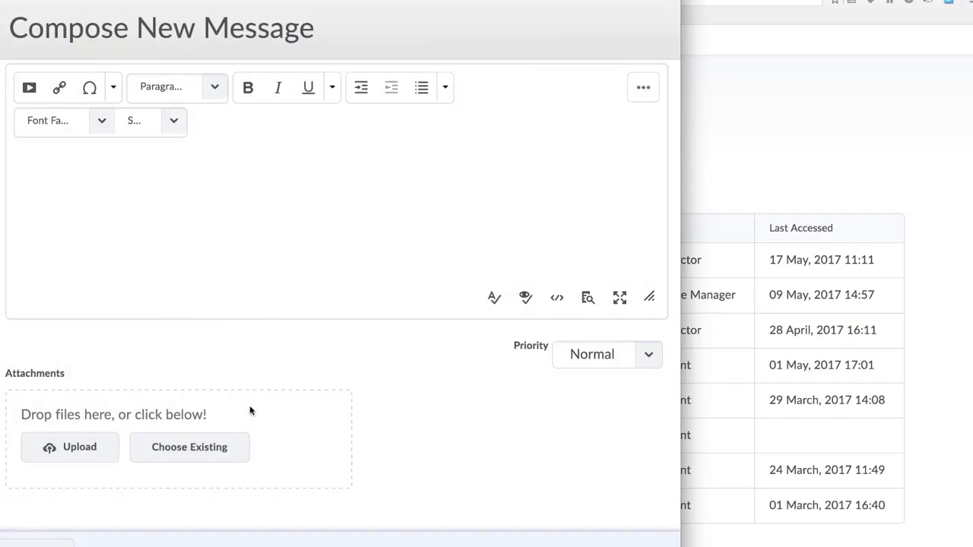
# Step: Discard the unsent message and return to the Classlist of the course
pyautogui.click(44, 536)
pyautogui.scroll(2, 291, 132)
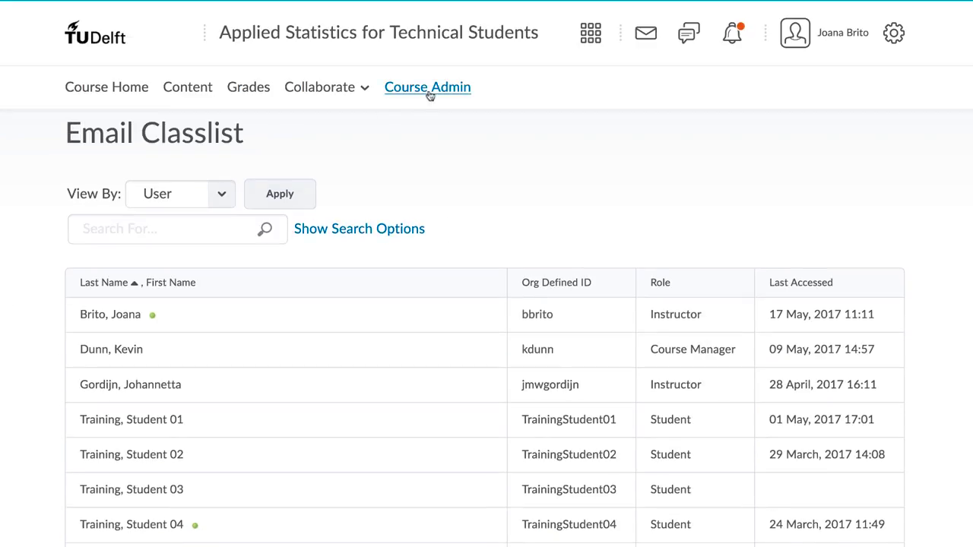
pyautogui.click(434, 89)
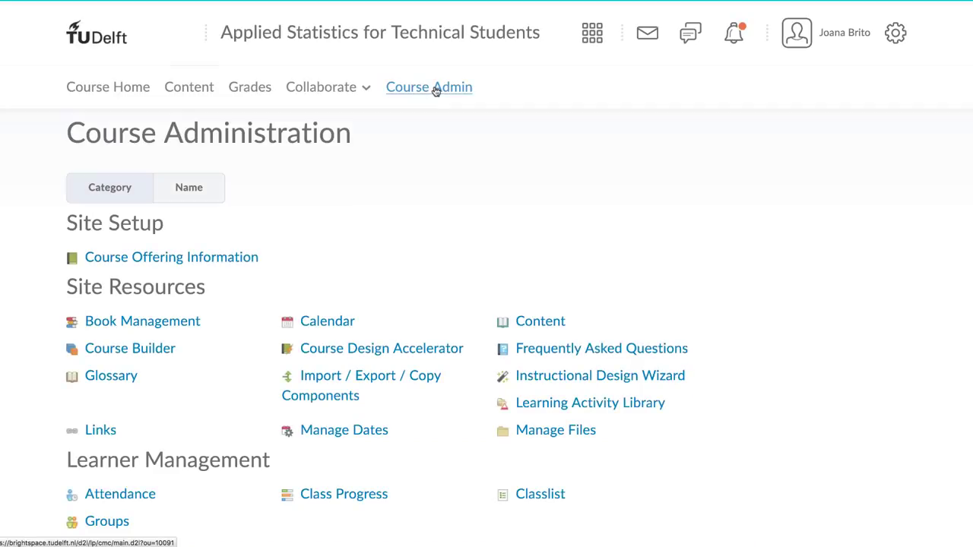
pyautogui.click(539, 497)
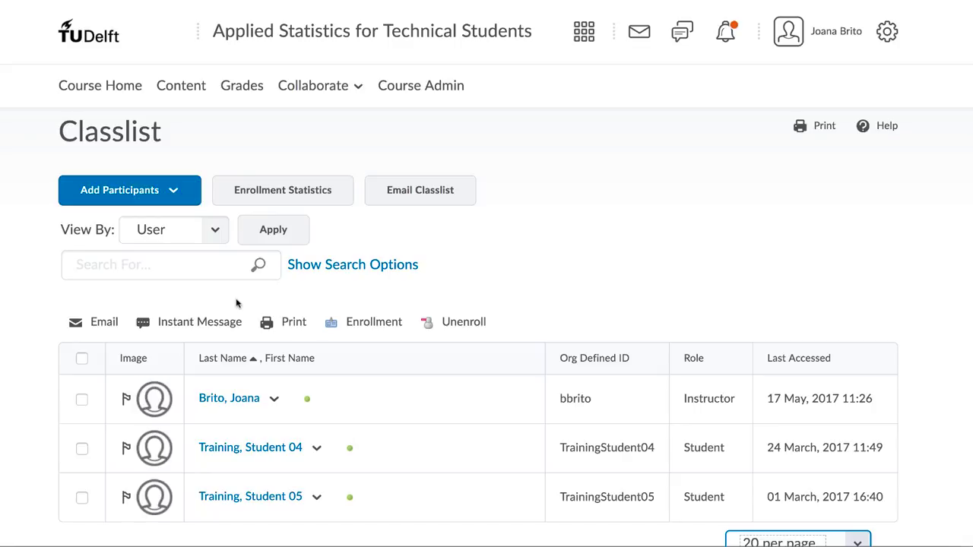
# Step: Check the View By choices without changing them, enter "a student name" in the classlist search, and clear the search text
pyautogui.click(219, 233)
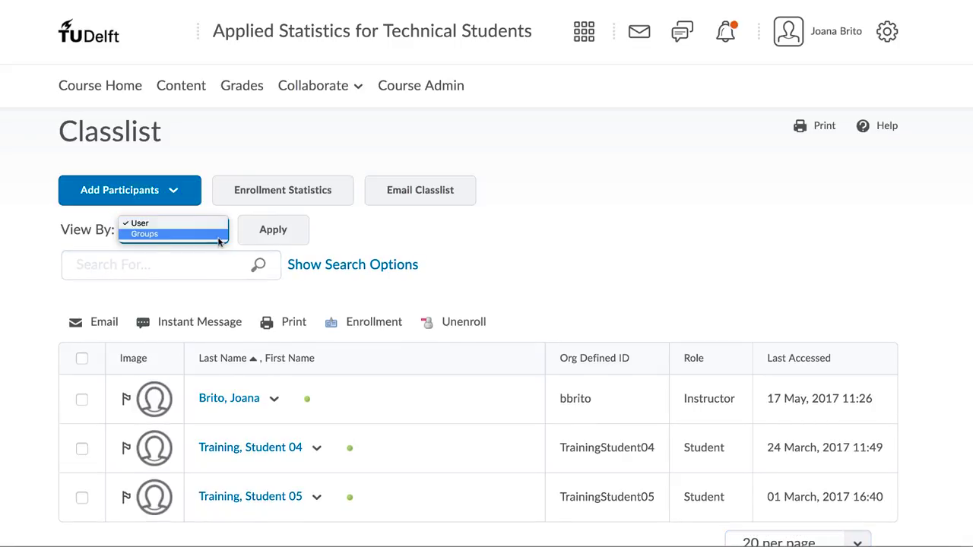
pyautogui.click(209, 298)
pyautogui.click(198, 264)
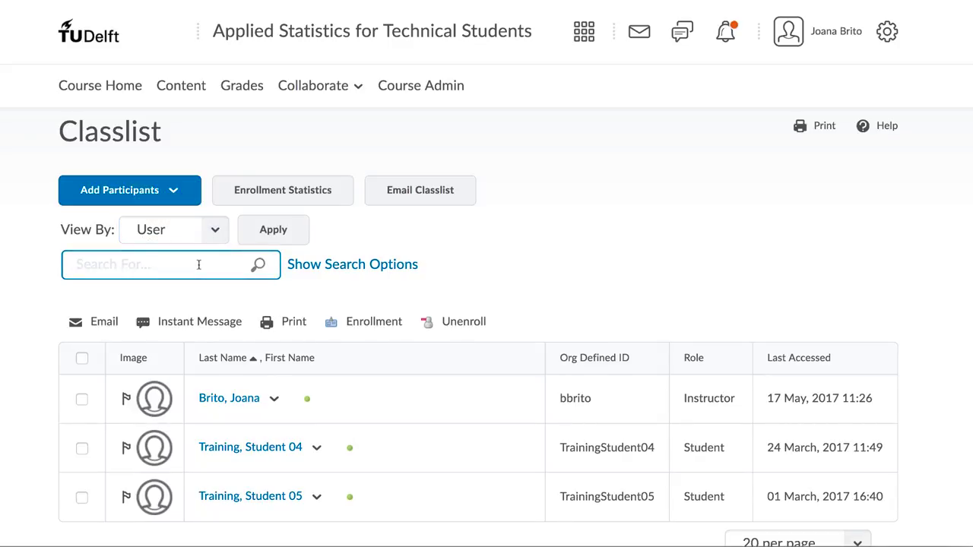
pyautogui.write('a student name')
pyautogui.hotkey('ctrl', 'shift', 'Left')
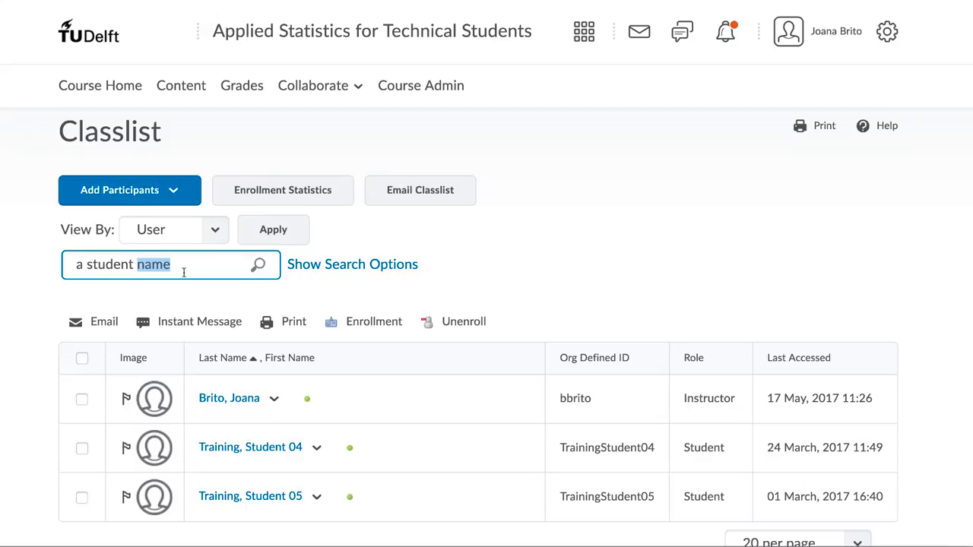
pyautogui.hotkey('ctrl', 'shift', 'Left')
pyautogui.hotkey('ctrl', 'shift', 'Left')
pyautogui.press('BackSpace')
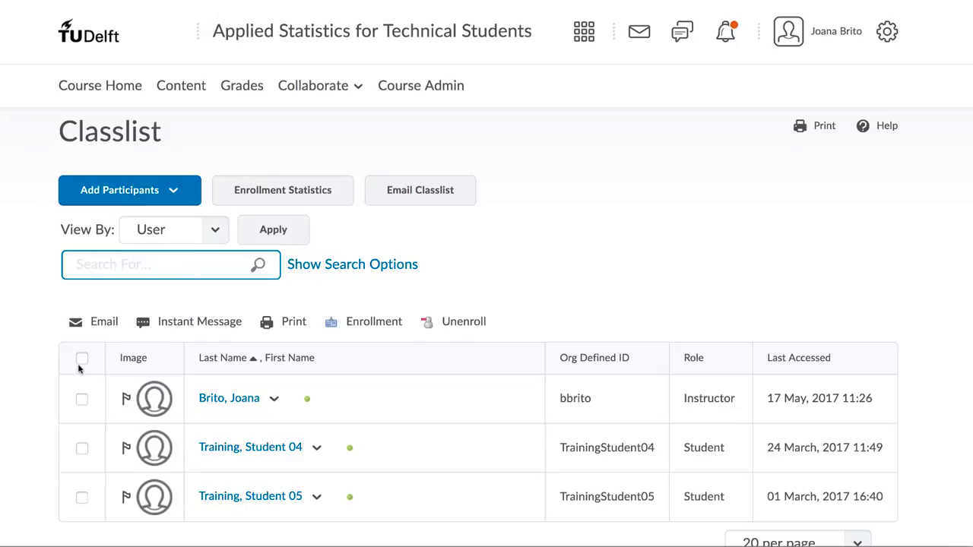
# Step: Select the instructor and the first student in the classlist, and deselect both again
pyautogui.click(82, 399)
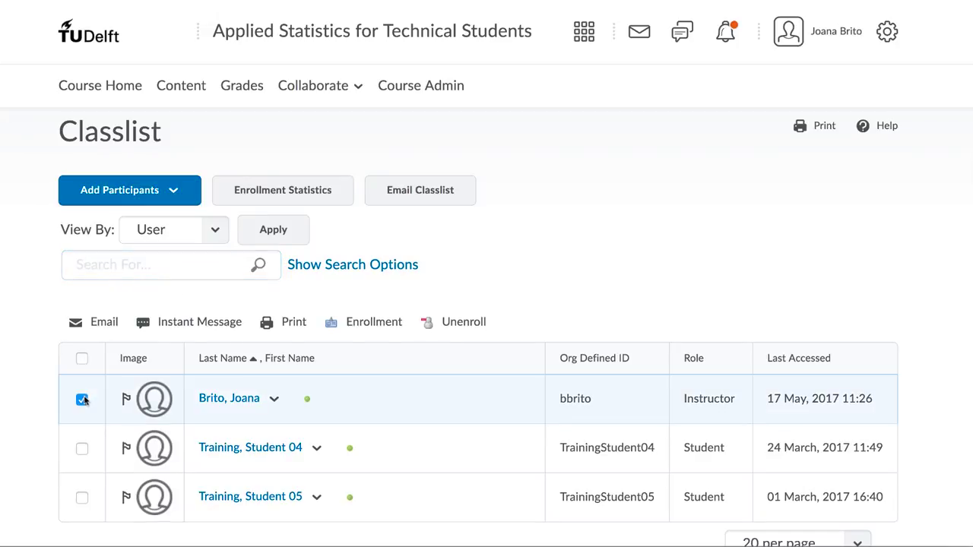
pyautogui.click(82, 450)
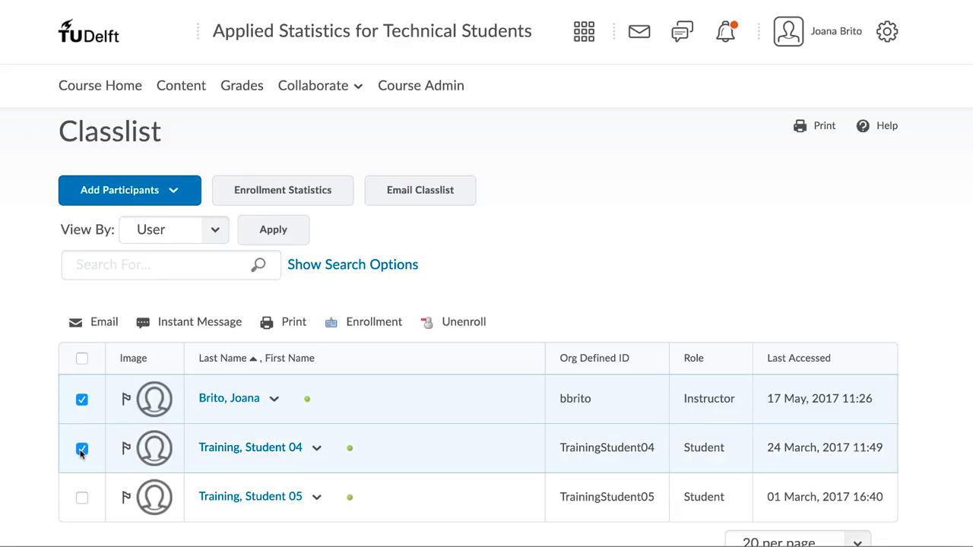
pyautogui.click(82, 450)
pyautogui.click(82, 400)
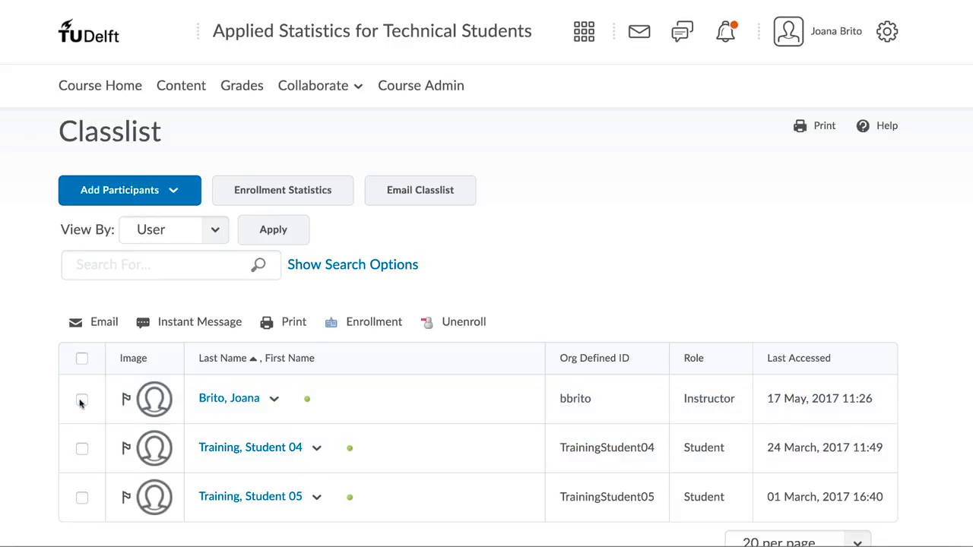
# Step: View the page-size options below the classlist and keep 20 per page
pyautogui.scroll(-1, 776, 454)
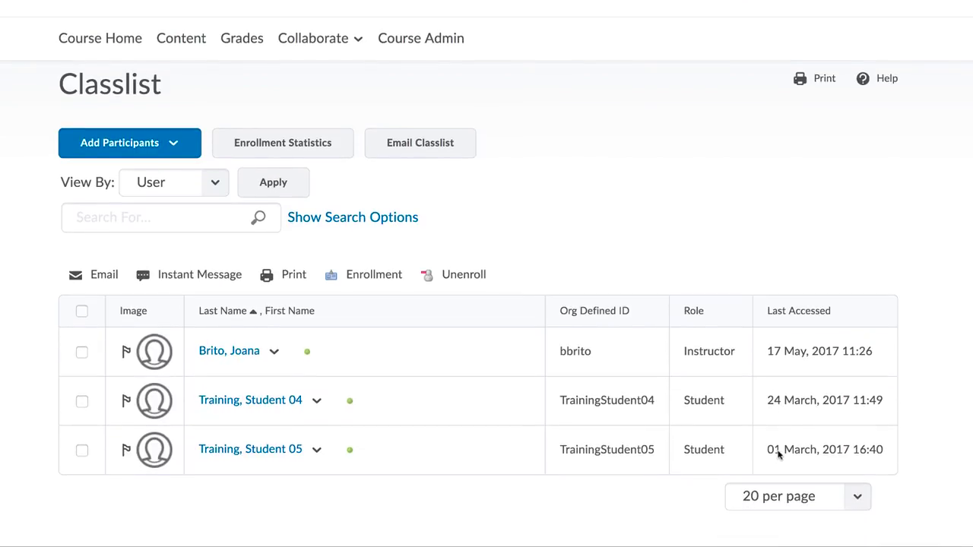
pyautogui.click(854, 494)
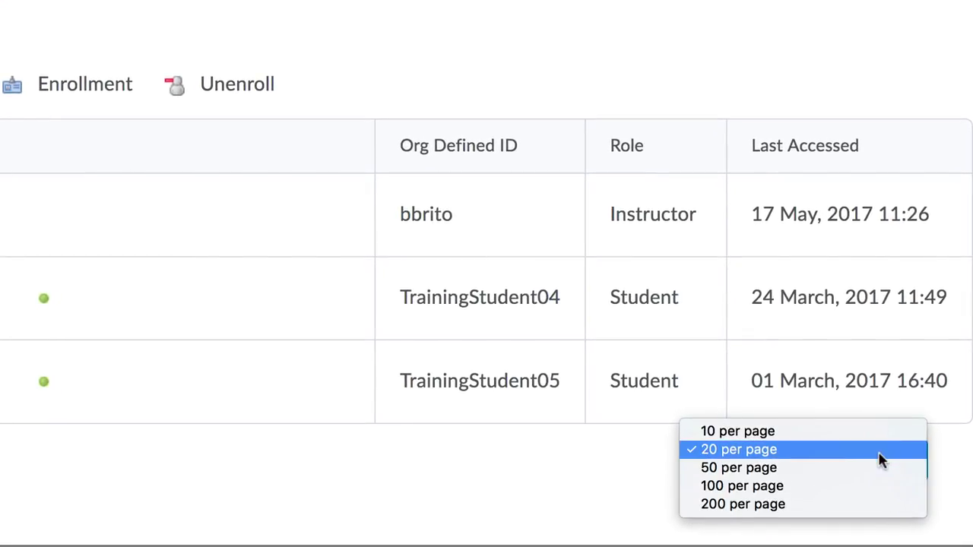
pyautogui.click(880, 456)
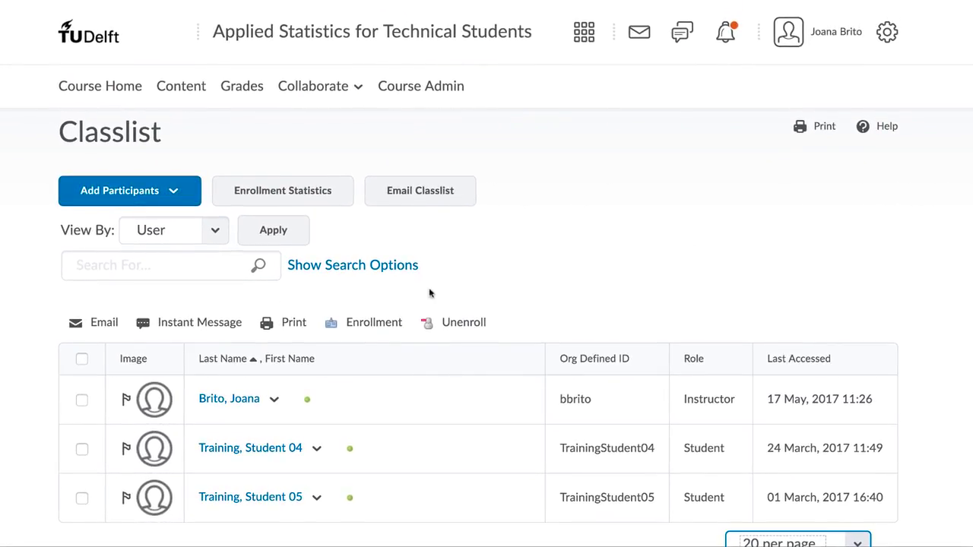
# Step: Select all participants listed on the page at once, and clear the whole selection
pyautogui.click(82, 359)
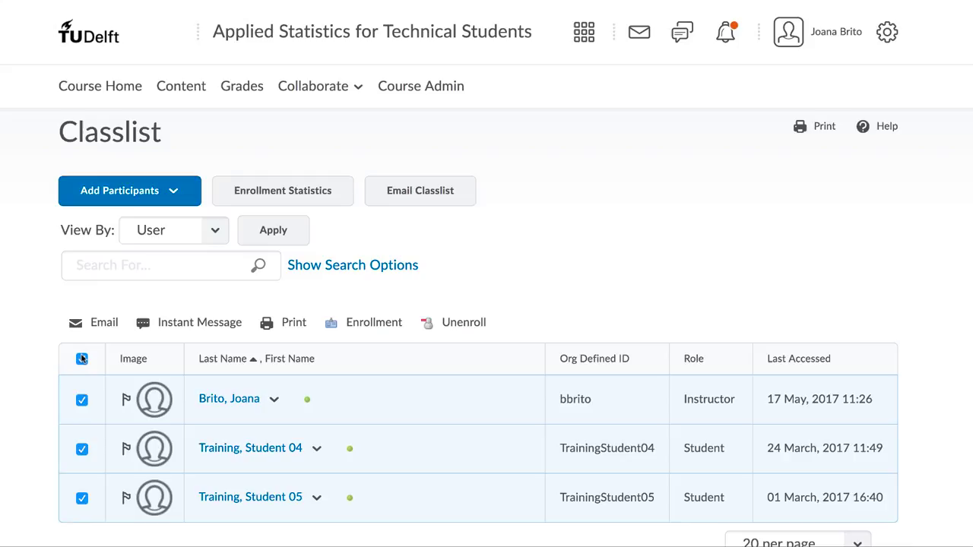
pyautogui.click(82, 359)
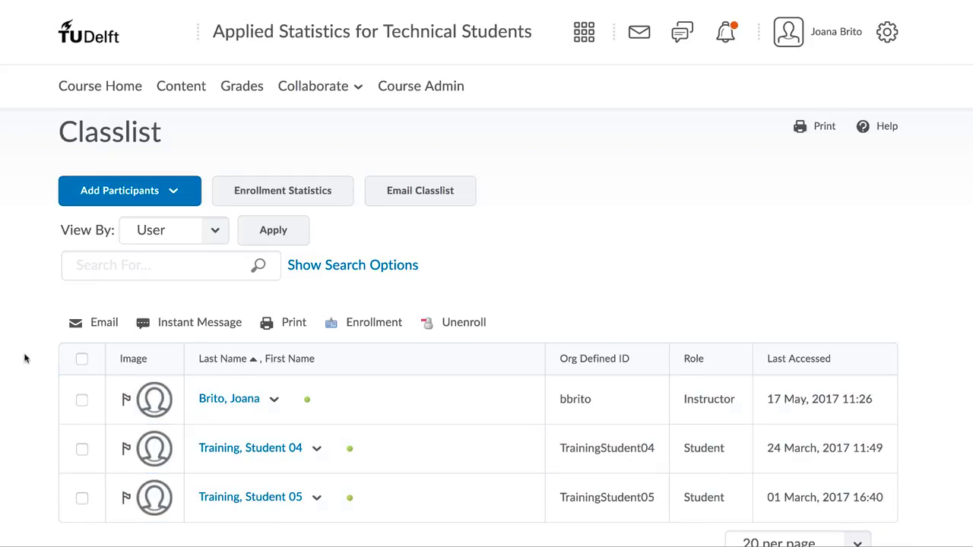
# Step: Start an email to only the instructor from the classlist, with the subject "a new subject"
pyautogui.click(83, 401)
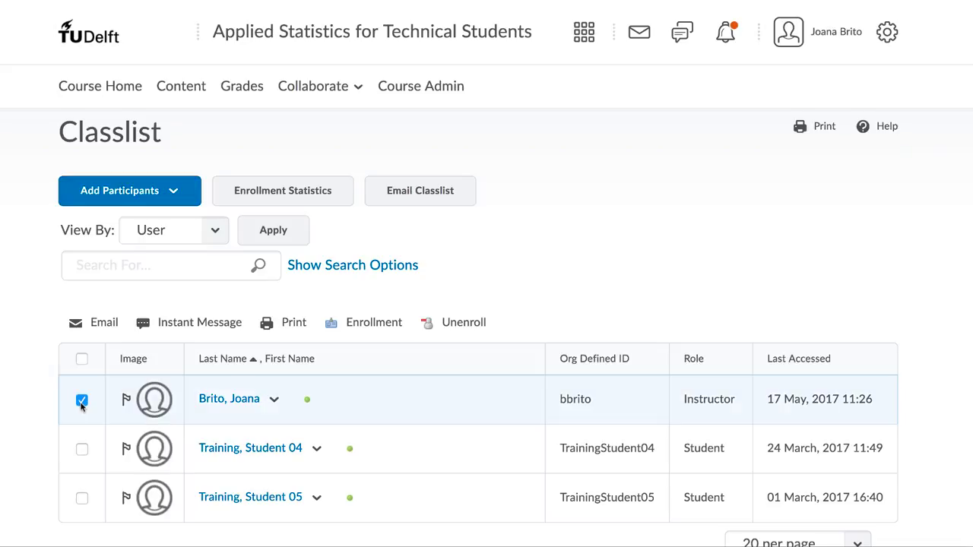
pyautogui.click(95, 325)
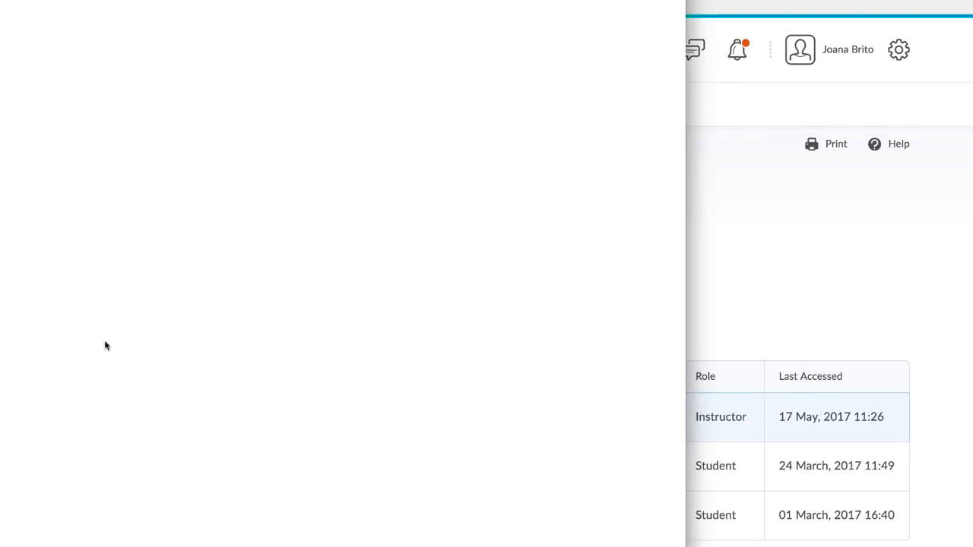
pyautogui.click(113, 297)
pyautogui.hotkey('ctrl', 'a')
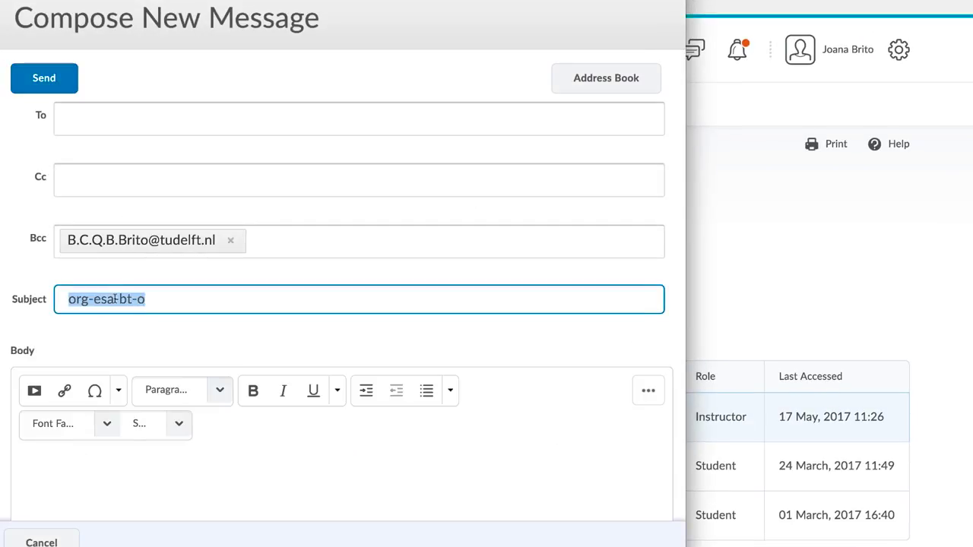
pyautogui.write('a new subject')
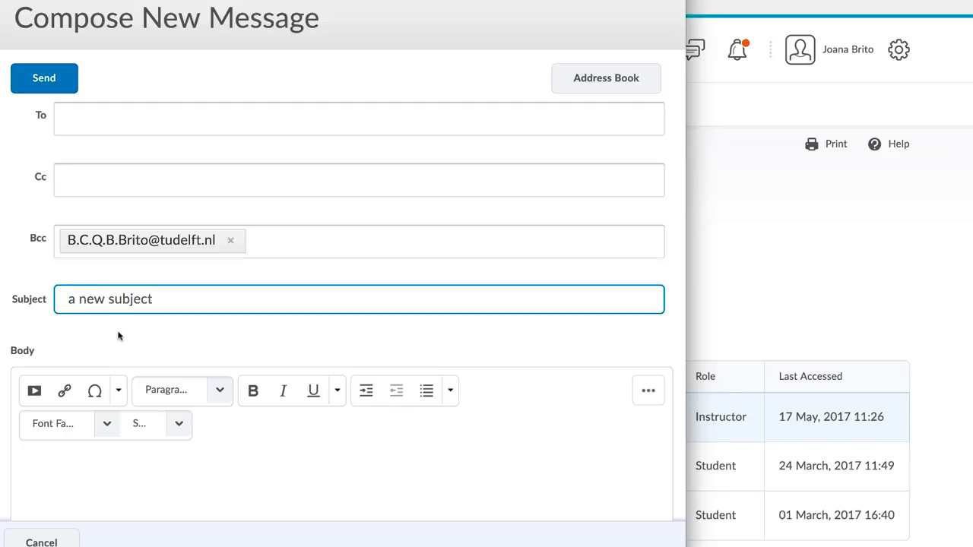
# Step: Write "A text here." as the body of the message
pyautogui.press('Tab')
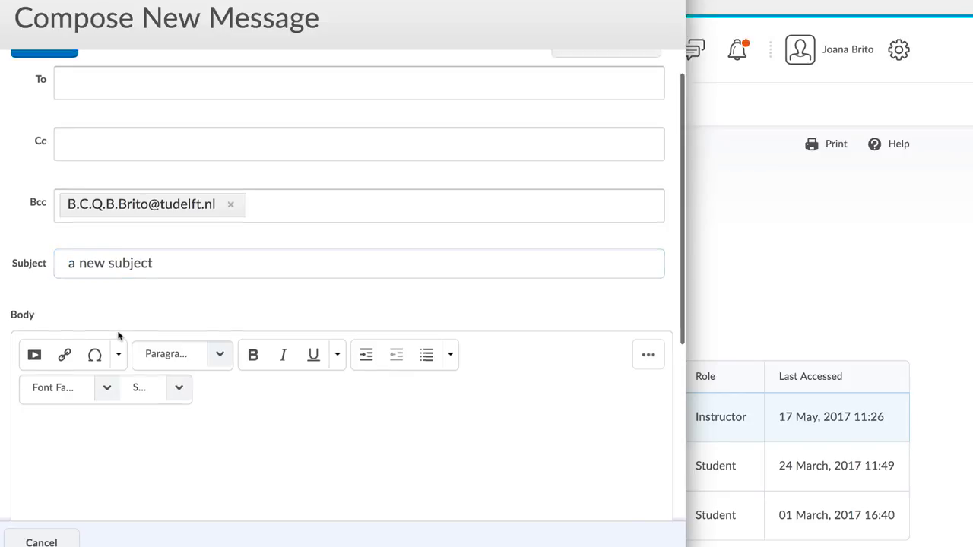
pyautogui.write('A text here.')
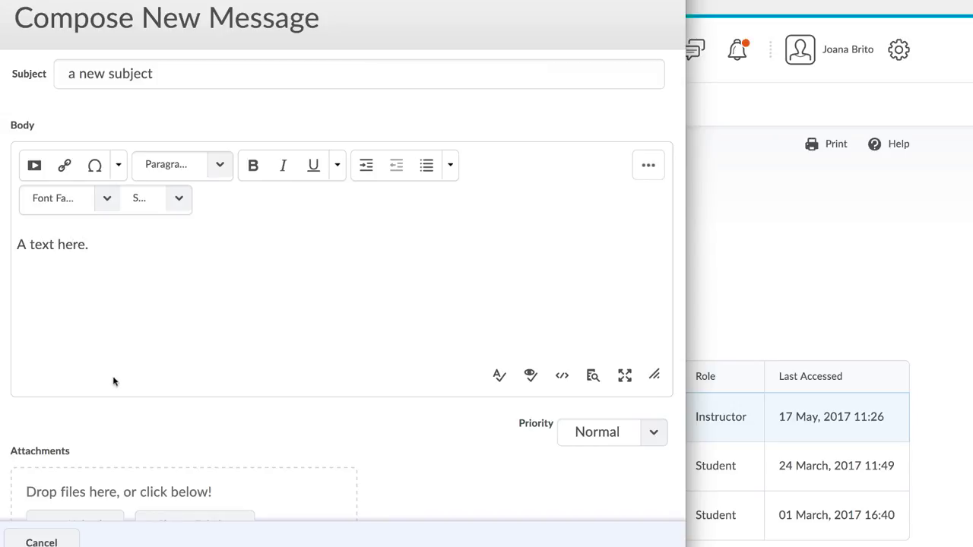
pyautogui.scroll(-1, 113, 381)
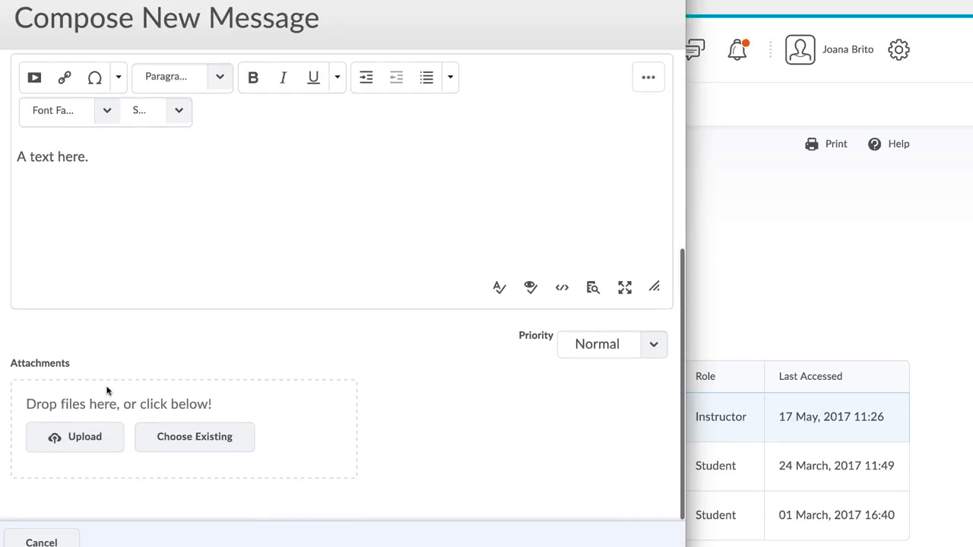
pyautogui.scroll(4, 106, 390)
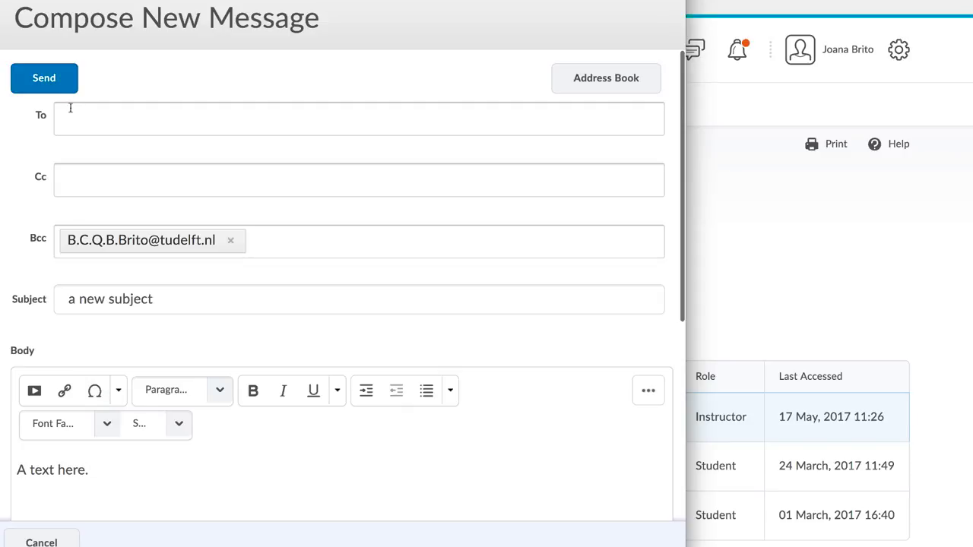
# Step: Send the message and deselect the instructor in the classlist
pyautogui.click(63, 84)
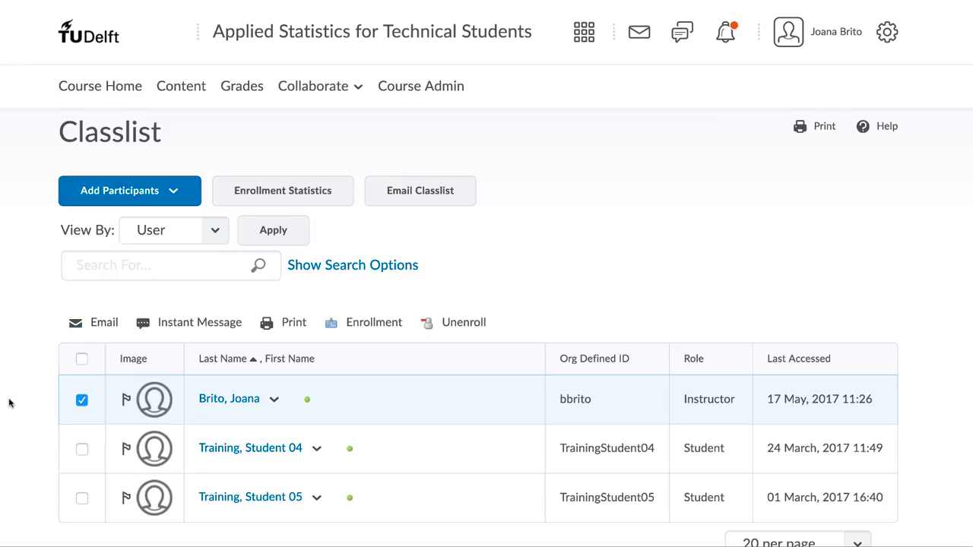
pyautogui.click(82, 400)
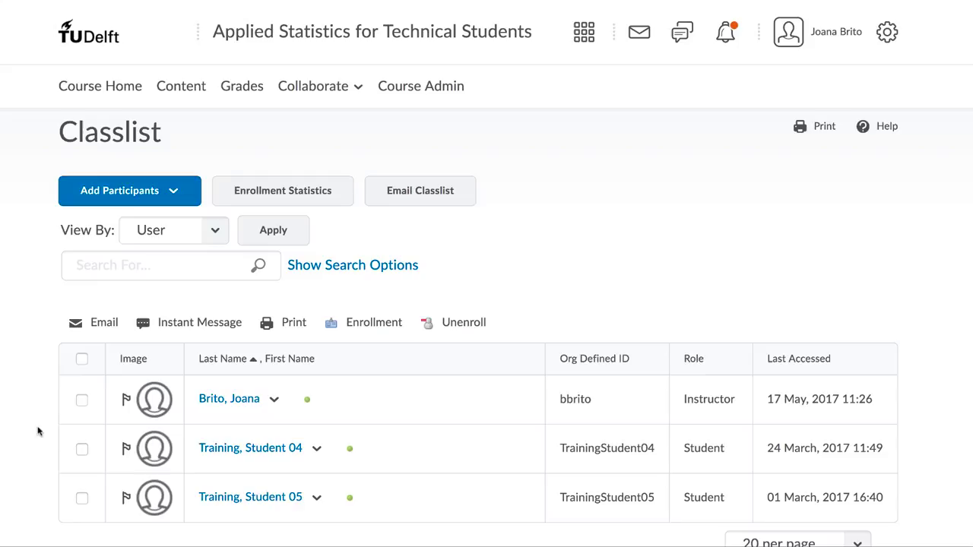
# Step: Start an email to Group 1 and Group 2 of the Assignments category in the course groups, and cancel the message
pyautogui.click(356, 89)
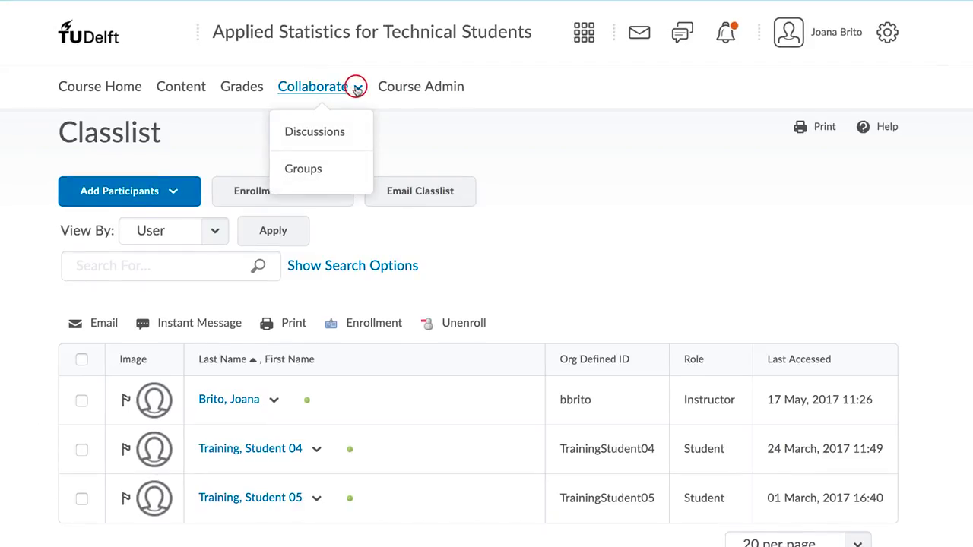
pyautogui.click(345, 179)
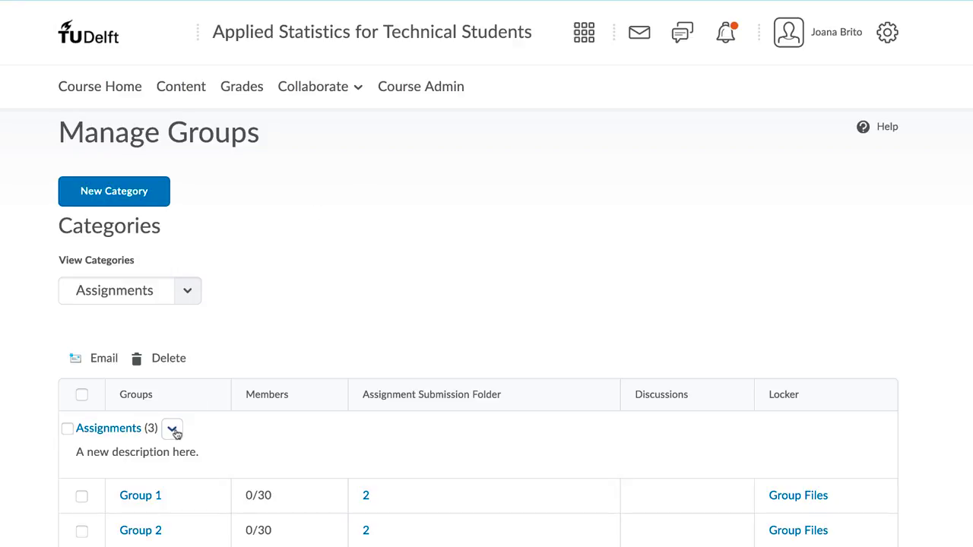
pyautogui.scroll(-1, 174, 431)
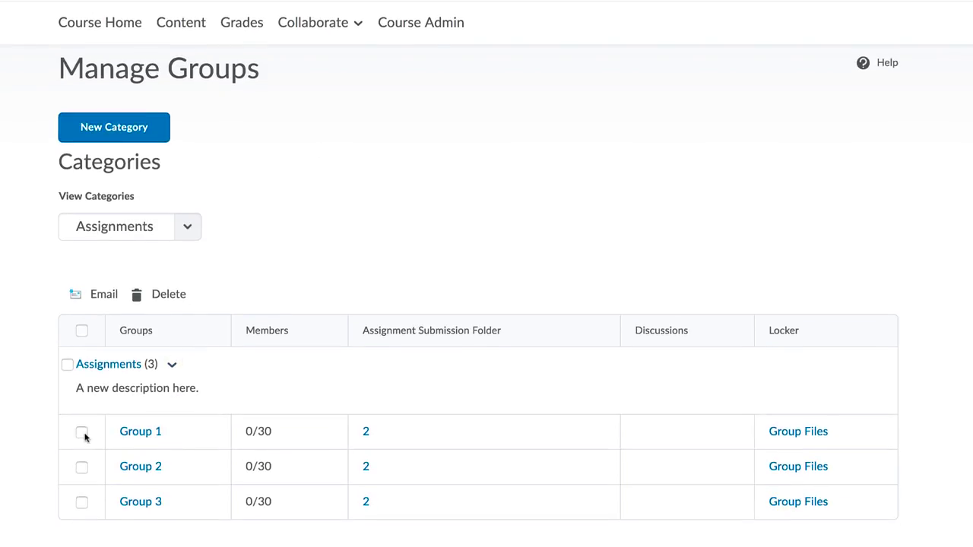
pyautogui.click(82, 432)
pyautogui.click(80, 468)
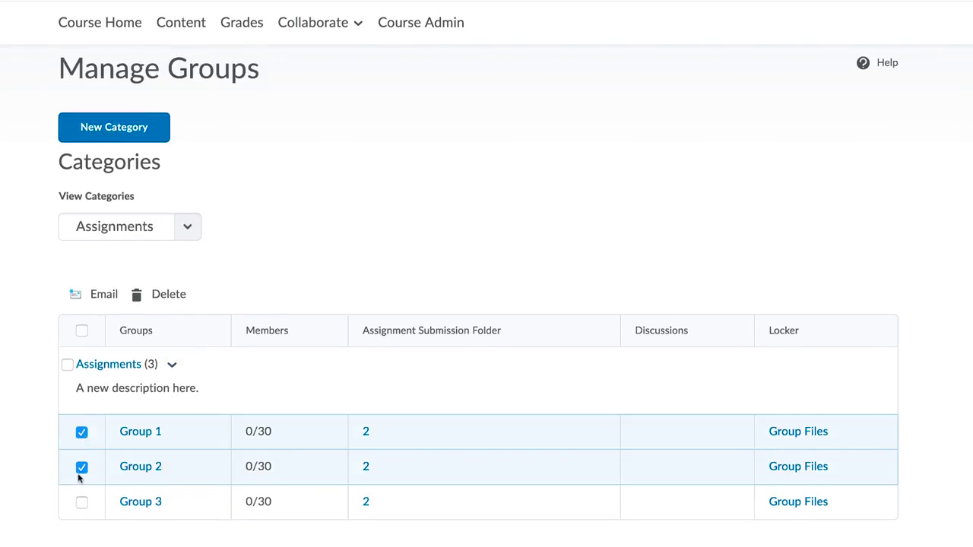
pyautogui.click(103, 296)
pyautogui.scroll(-3, 103, 298)
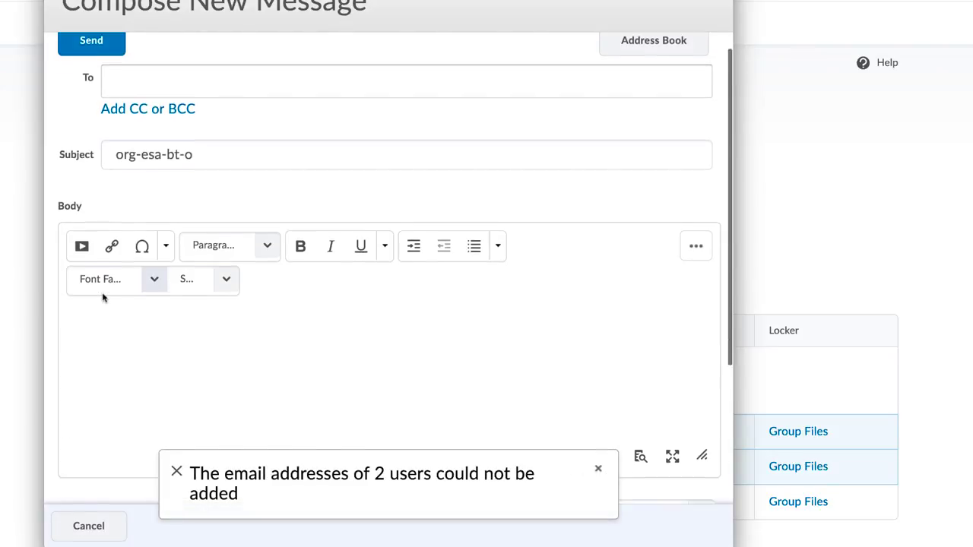
pyautogui.click(89, 526)
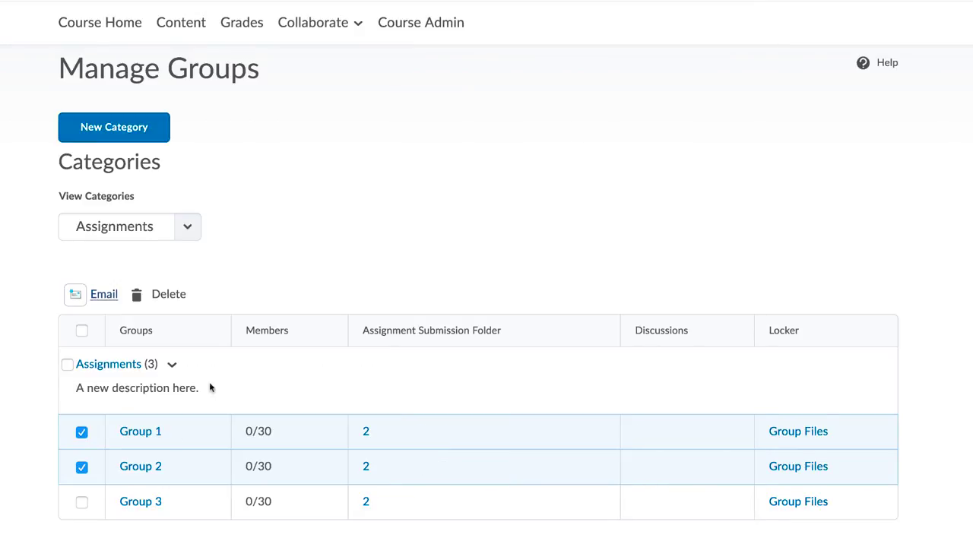
# Step: Start an email to the groups without submissions from the Assignment 1 submission folder
pyautogui.click(403, 23)
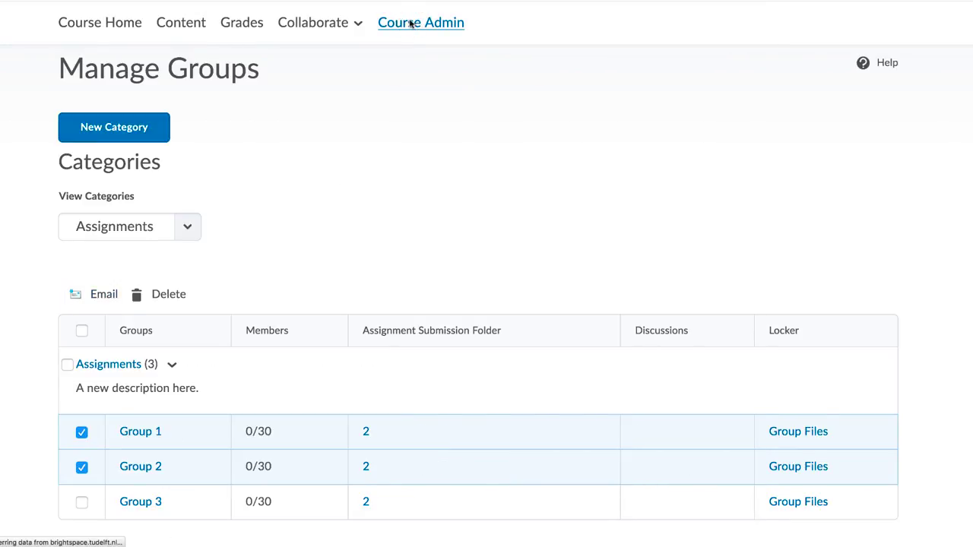
pyautogui.scroll(-4, 409, 123)
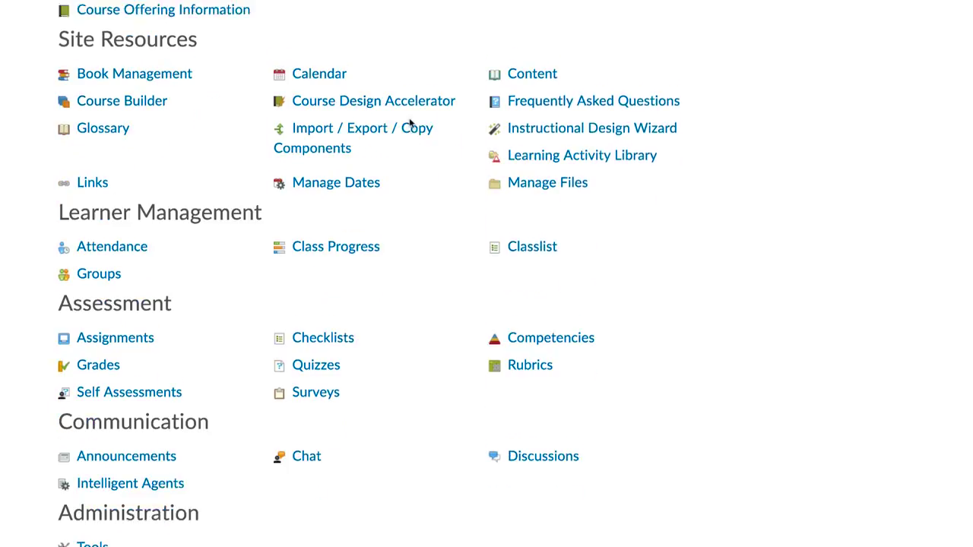
pyautogui.click(145, 319)
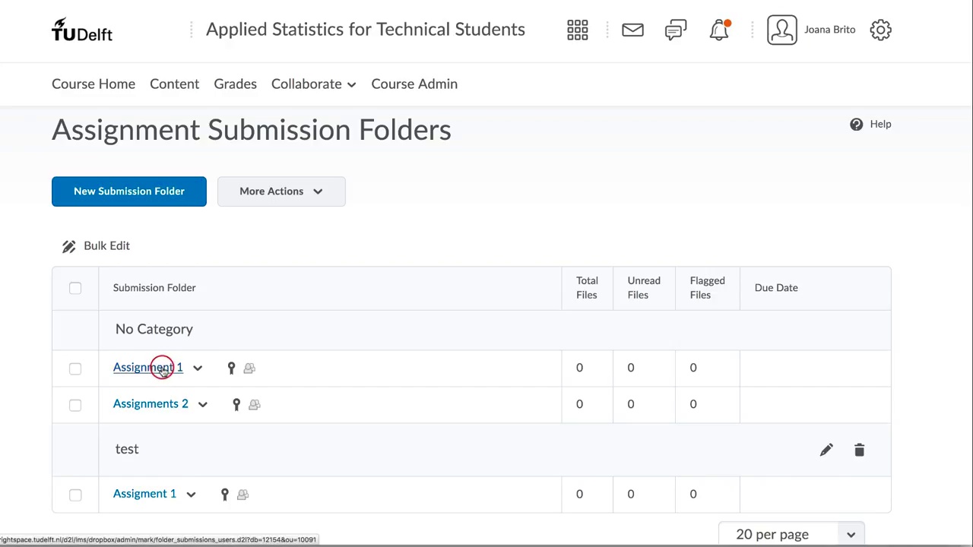
pyautogui.click(162, 370)
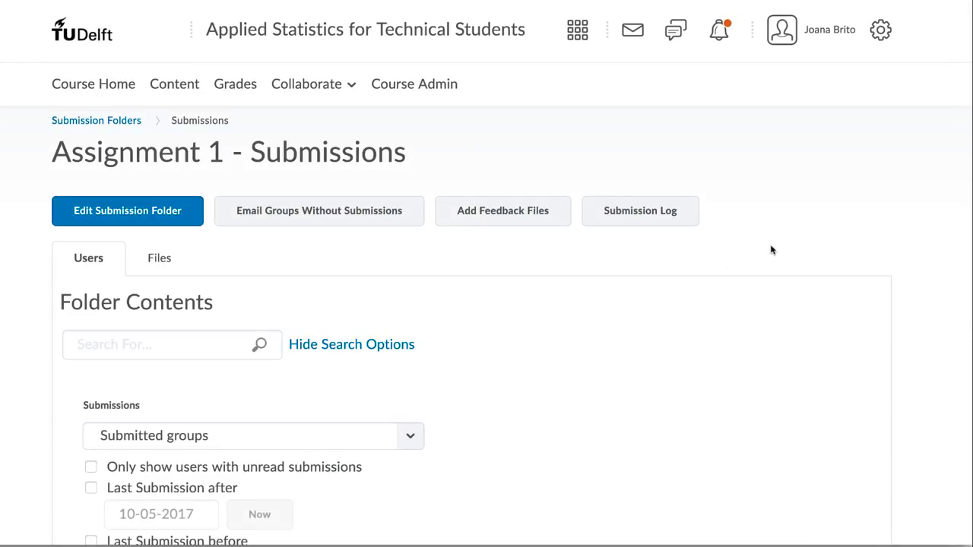
pyautogui.click(350, 216)
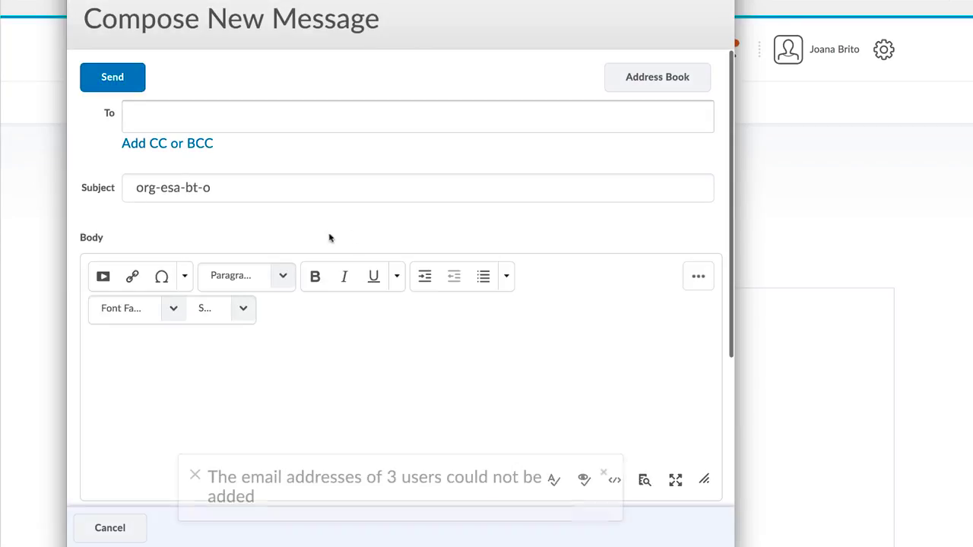
# Step: Enter "Please submit before the deadline." as both subject and body of the message, and cancel it
pyautogui.click(235, 190)
pyautogui.hotkey('ctrl', 'a')
pyautogui.write('Please submit before the deadline.')
pyautogui.click(176, 352)
pyautogui.write('Please submit before the deadline.')
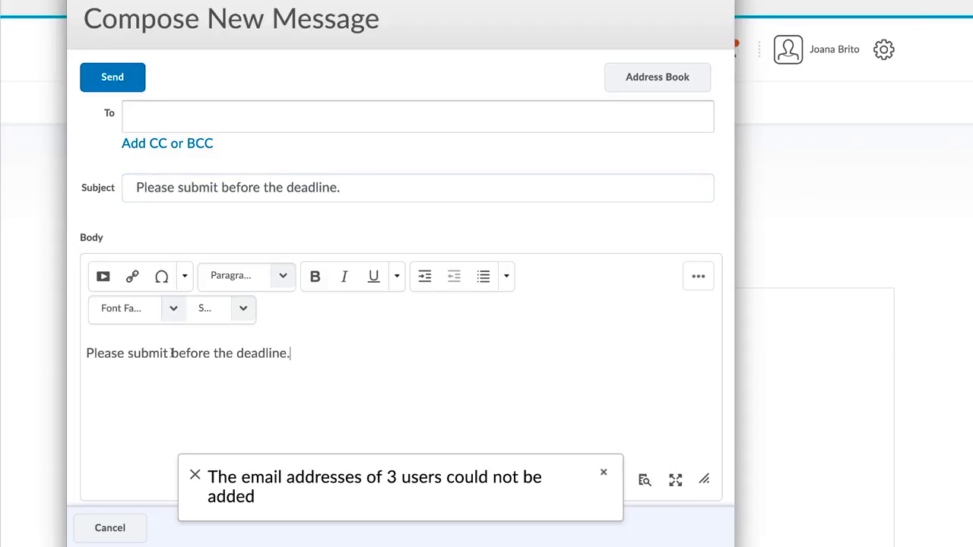
pyautogui.scroll(-3, 173, 353)
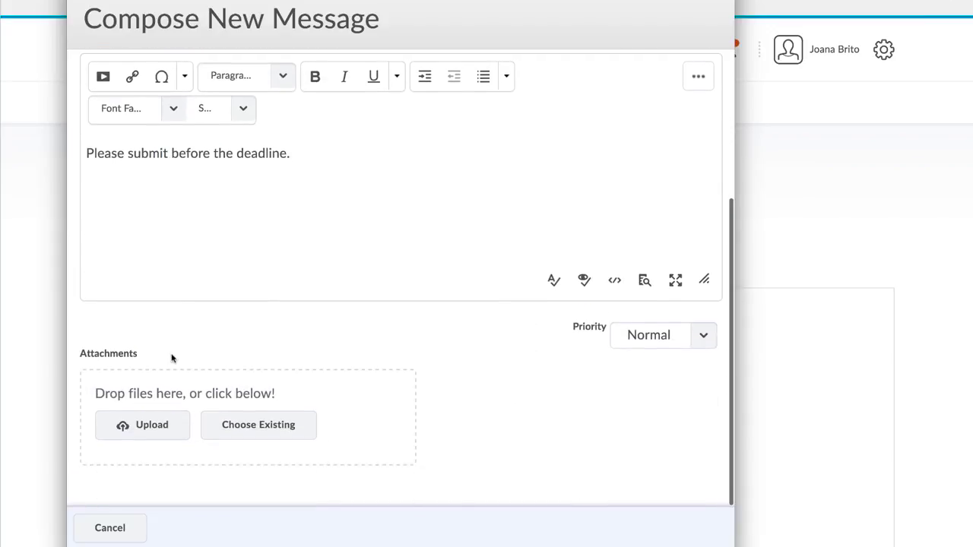
pyautogui.click(127, 532)
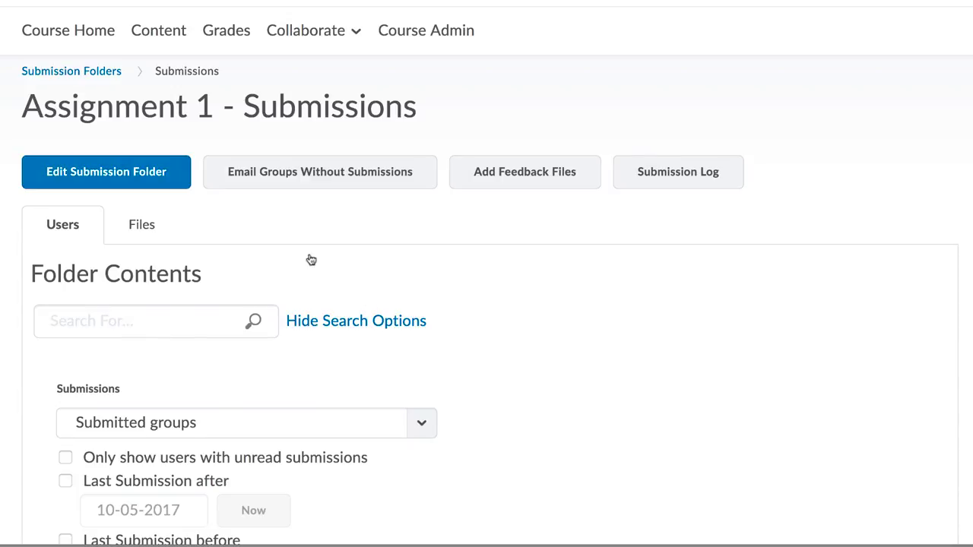
# Step: Open the grade entry page of the Assignment 1 grade item and view its student list
pyautogui.click(226, 35)
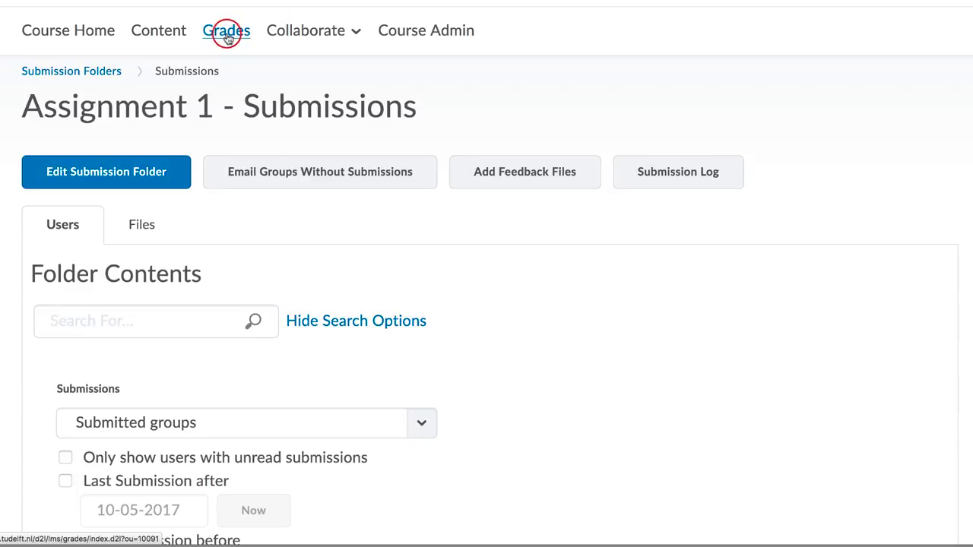
pyautogui.scroll(-2, 233, 370)
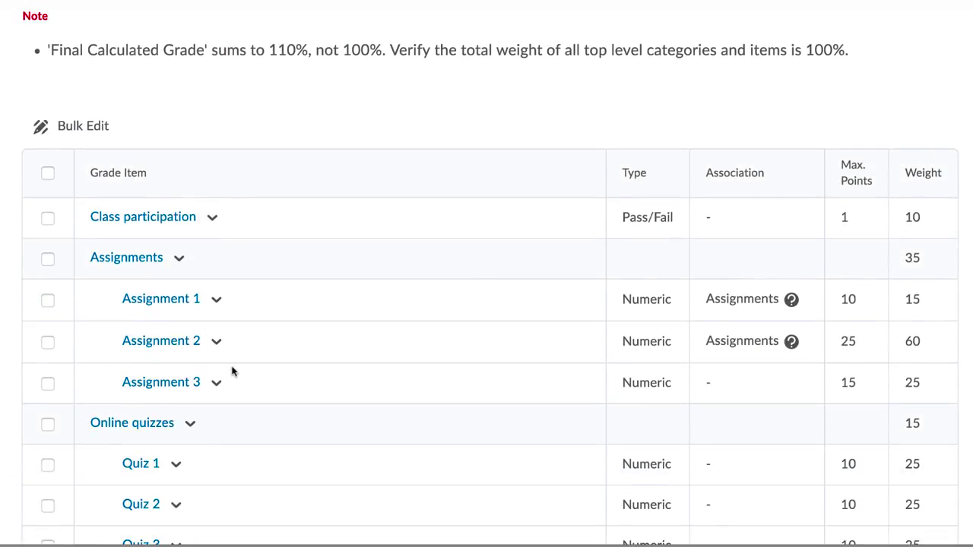
pyautogui.click(212, 301)
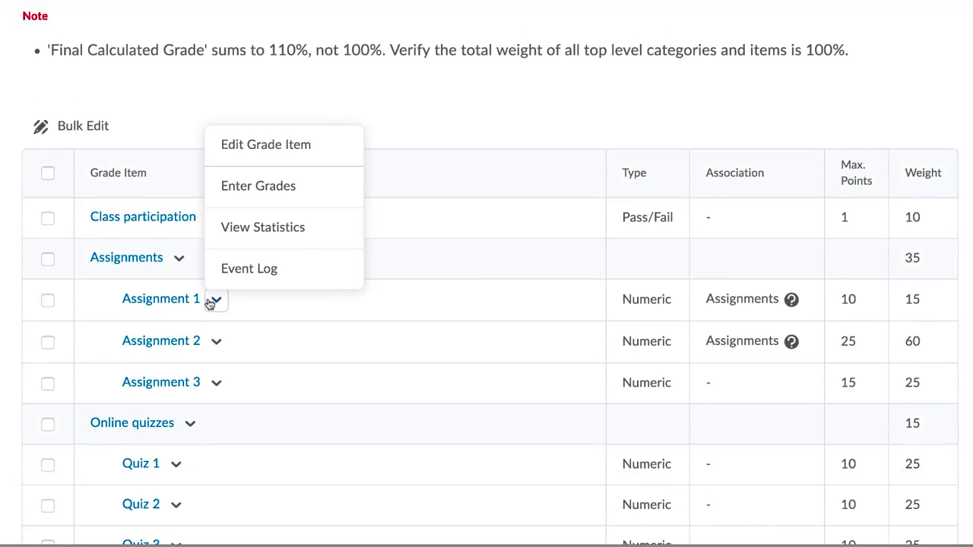
pyautogui.click(259, 187)
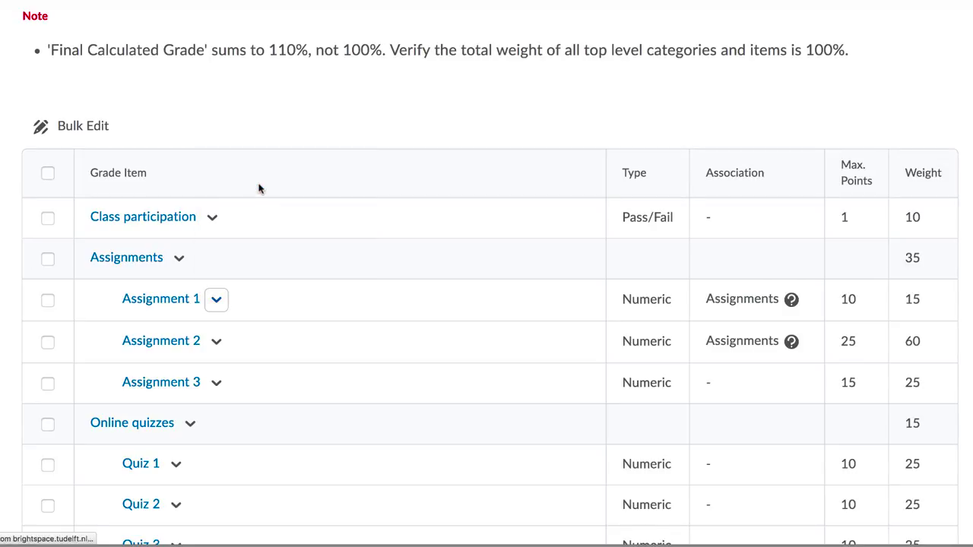
pyautogui.scroll(-3, 236, 213)
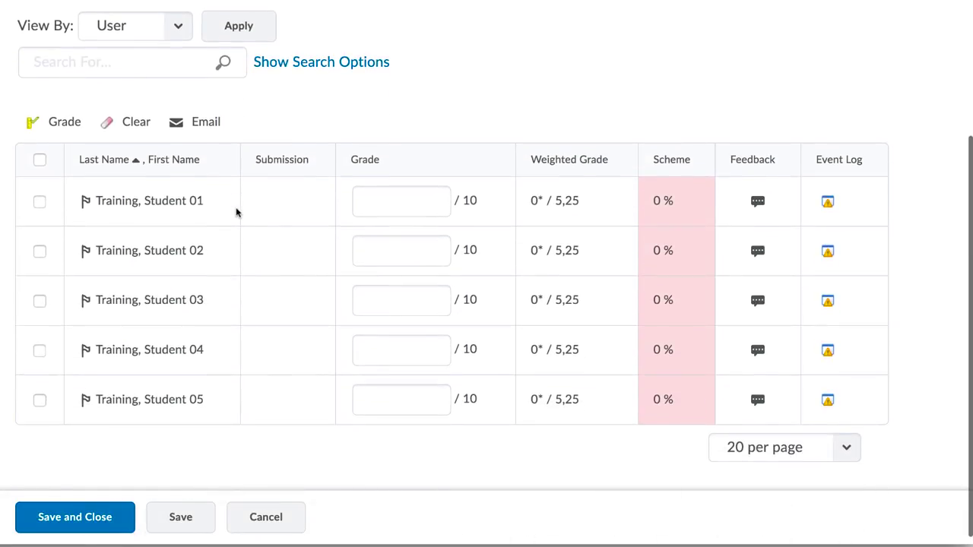
# Step: Start an email to only the first student in the Assignment 1 grade list, and cancel the message
pyautogui.scroll(1, 236, 212)
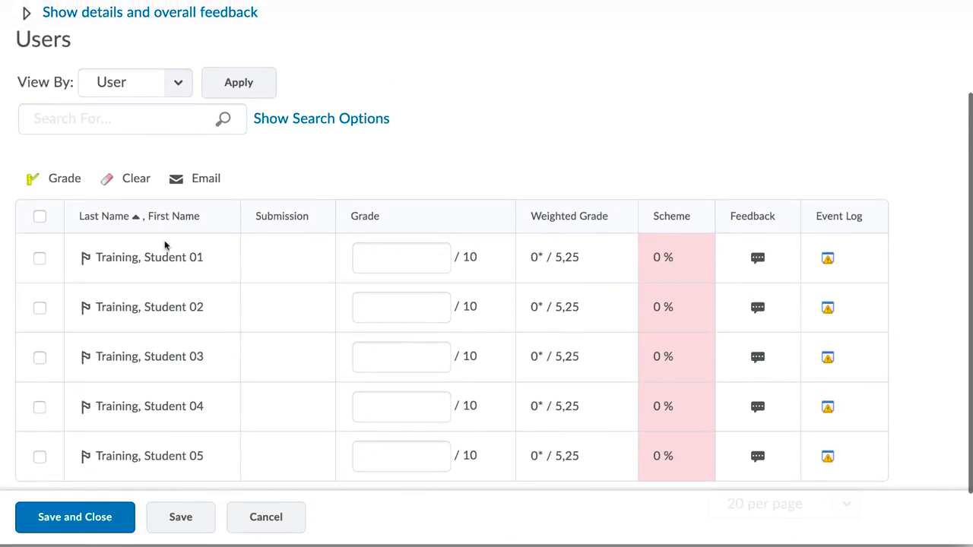
pyautogui.click(40, 258)
pyautogui.click(208, 179)
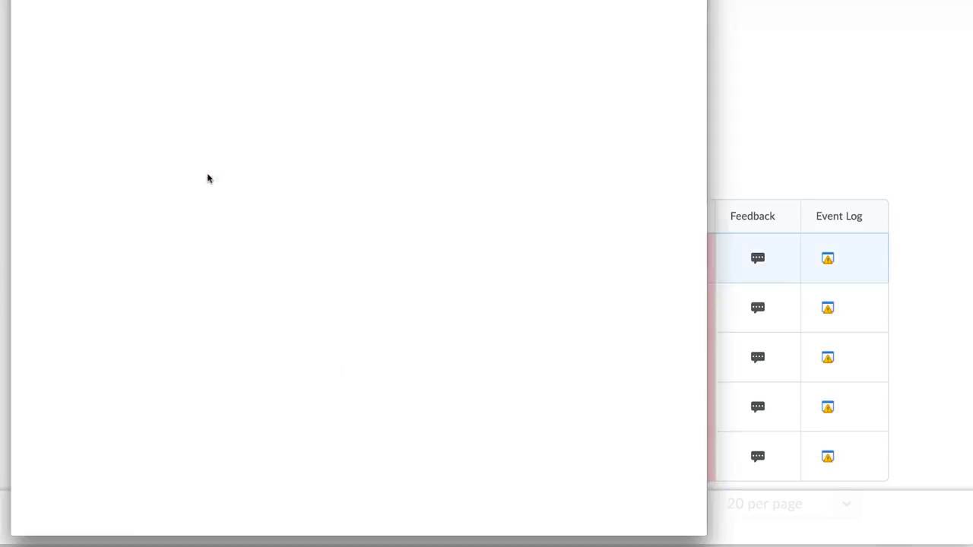
pyautogui.scroll(-5, 227, 359)
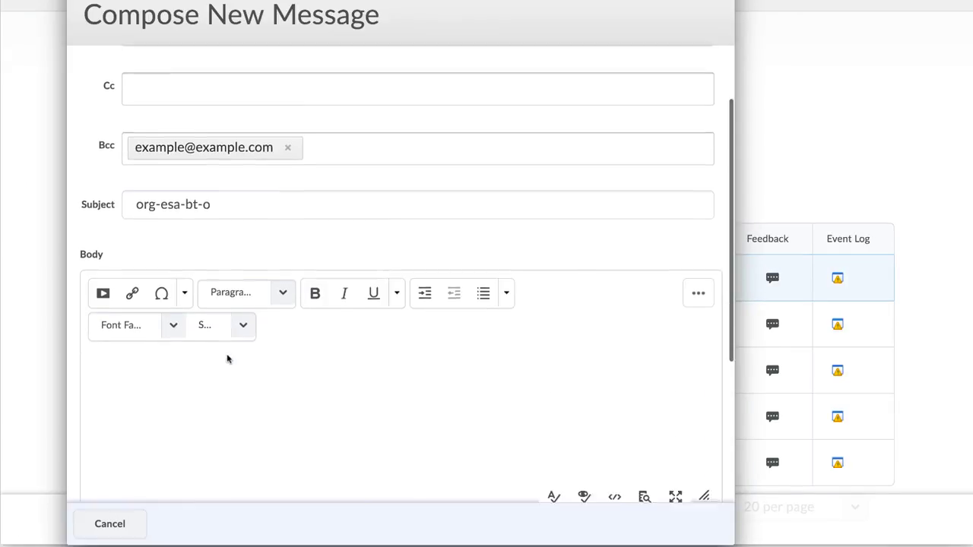
pyautogui.click(141, 518)
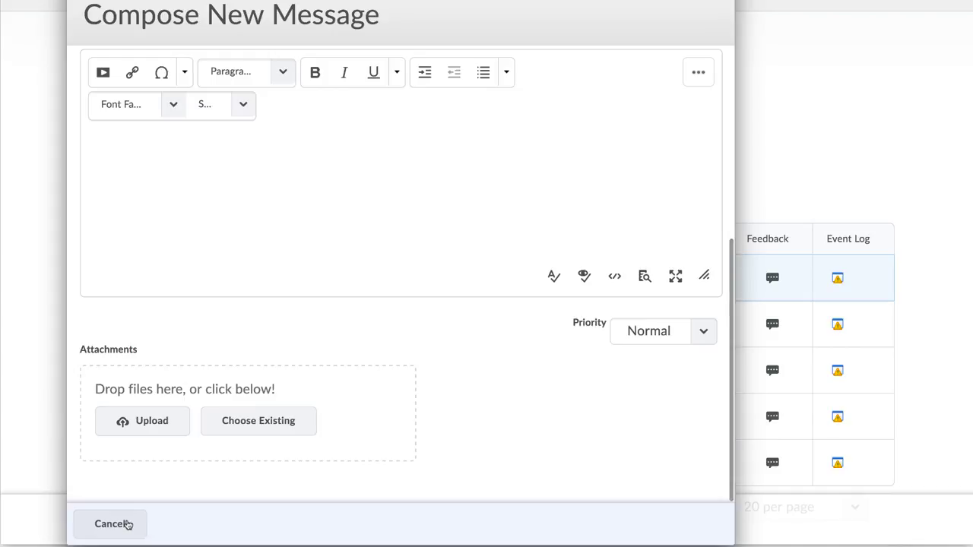
pyautogui.scroll(1, 349, 209)
pyautogui.scroll(2, 349, 210)
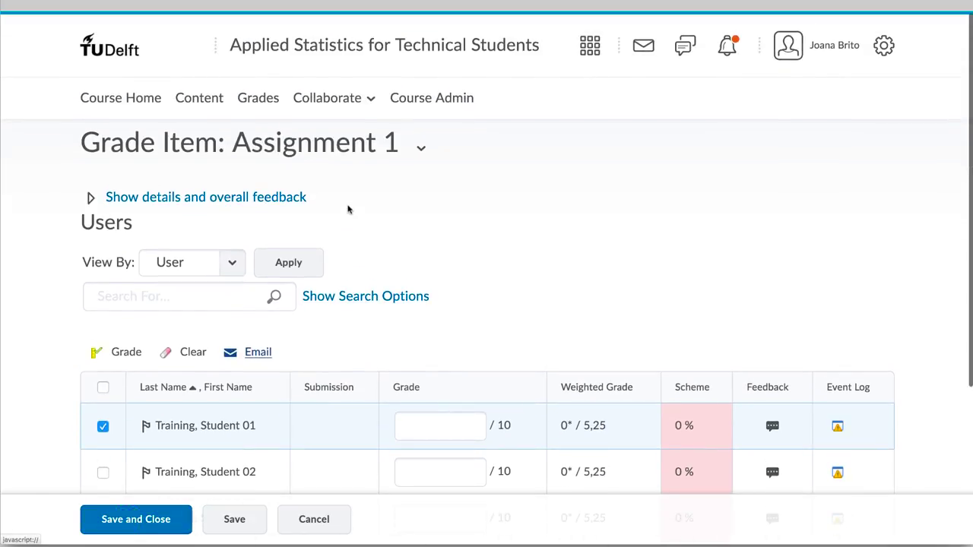
# Step: Start a new announcement from the course's Announcements tool
pyautogui.click(443, 104)
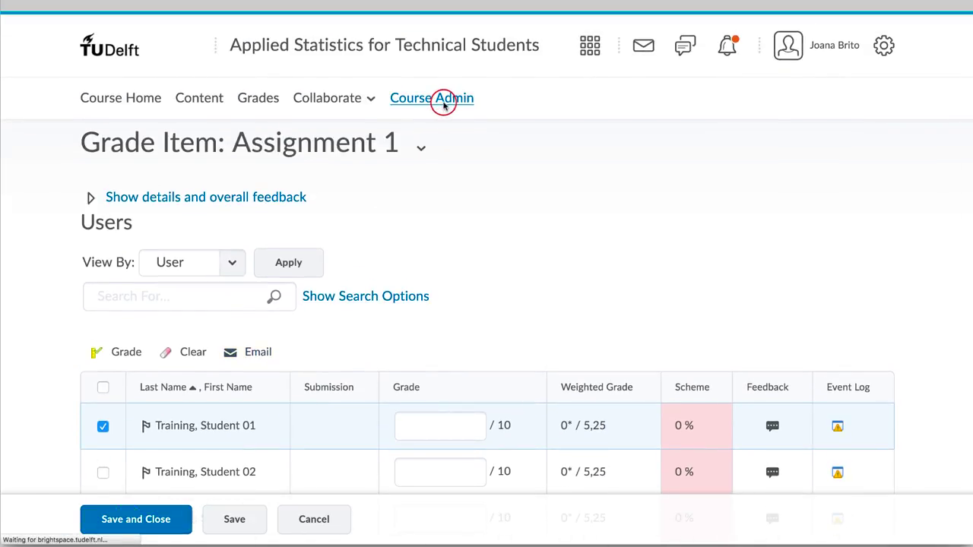
pyautogui.scroll(-3, 362, 251)
pyautogui.scroll(-3, 362, 251)
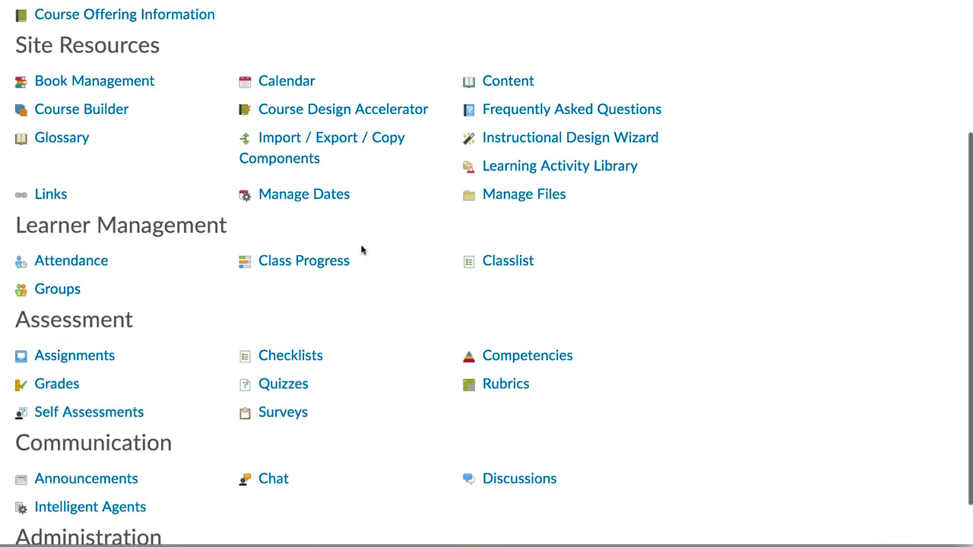
pyautogui.click(107, 481)
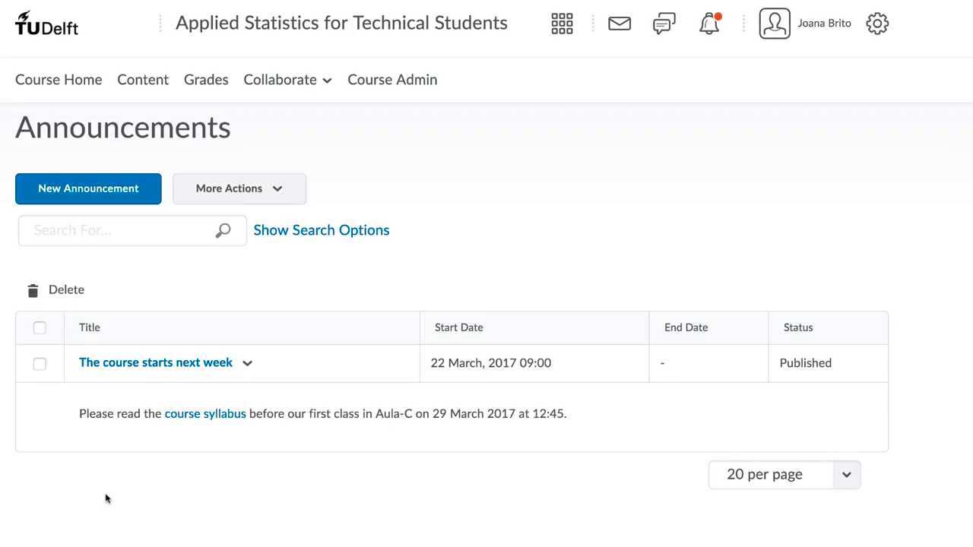
pyautogui.click(101, 193)
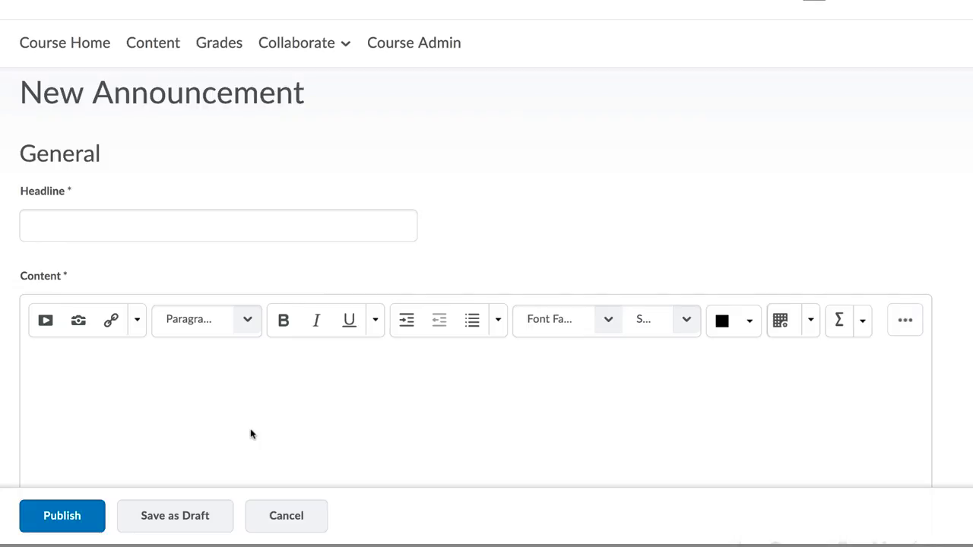